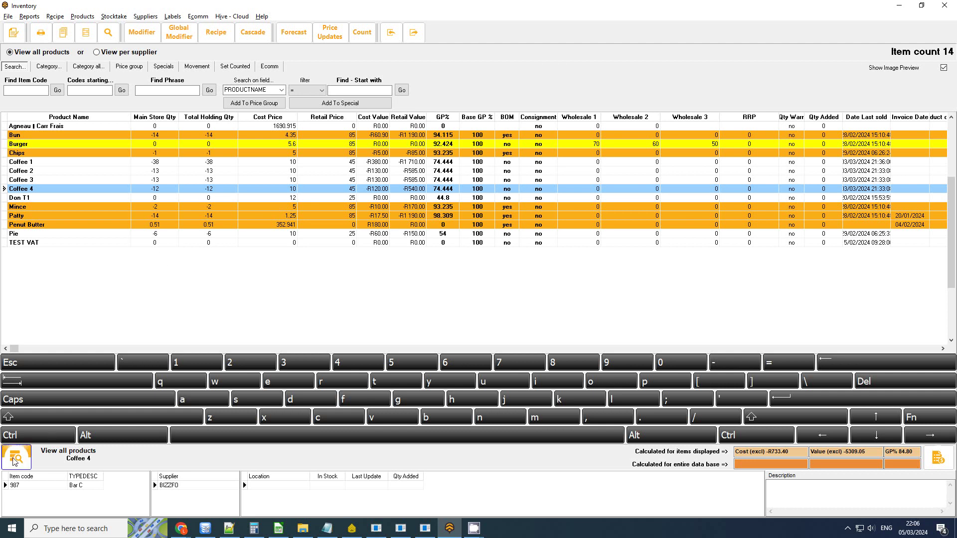
# Step: Hide the on-screen keyboard and detail panels to list all 14 products, then select Coffee 1
pyautogui.click(16, 457)
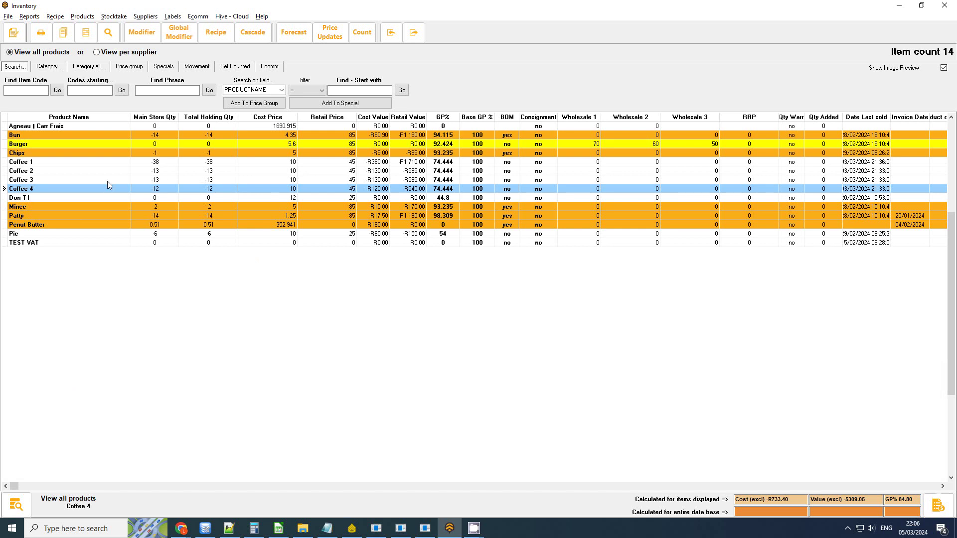
pyautogui.click(37, 163)
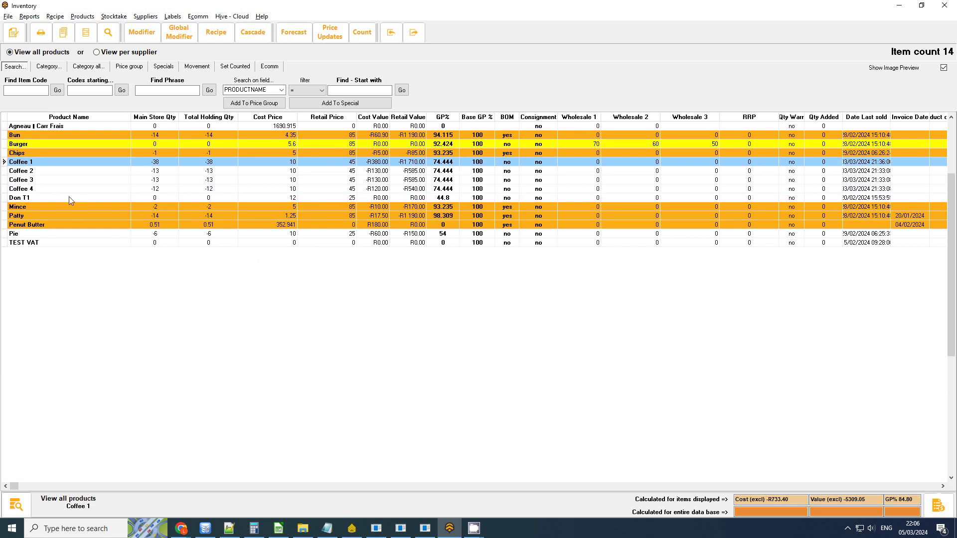
# Step: Open and close Coffee 2's item details, then reselect Coffee 1 and show the detail panel
pyautogui.click(42, 171)
pyautogui.doubleClick(82, 171)
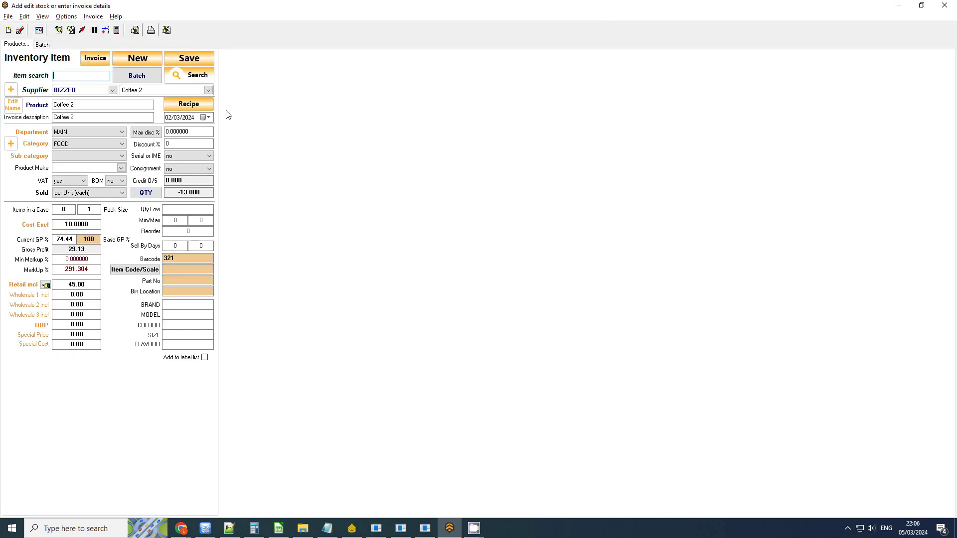
pyautogui.click(945, 6)
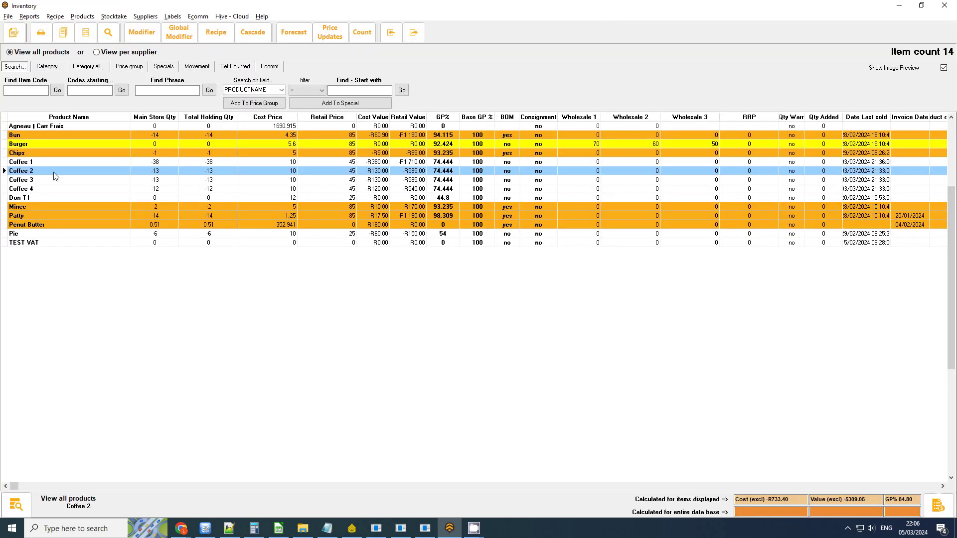
pyautogui.click(40, 163)
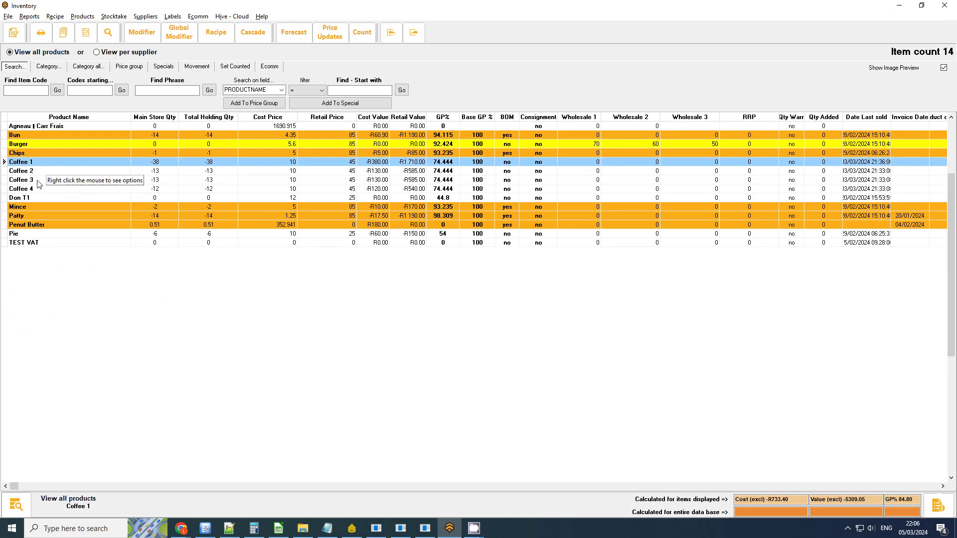
pyautogui.click(16, 505)
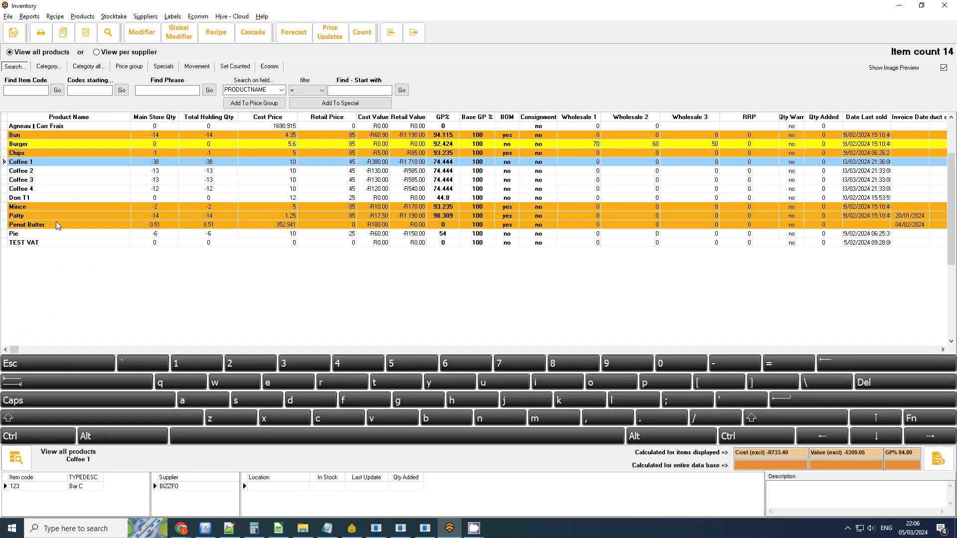
# Step: Read item codes 123, 321, 456 and 987 for Coffee 1–4, then switch to Bizzfo Hive
pyautogui.click(31, 487)
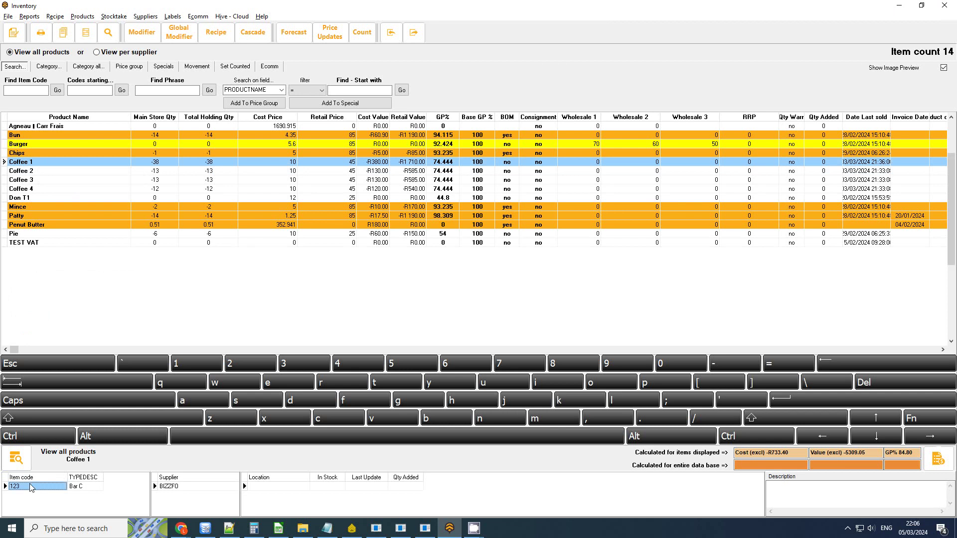
pyautogui.click(54, 171)
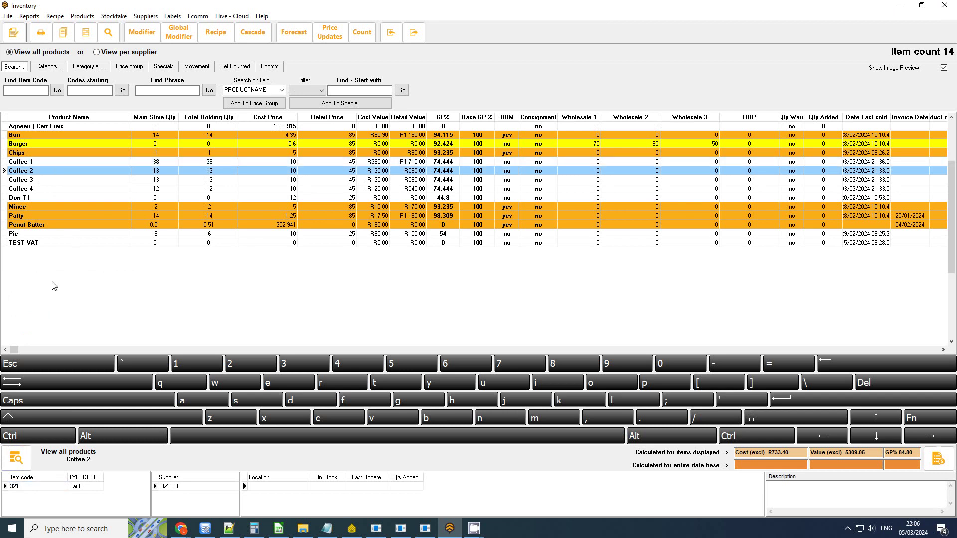
pyautogui.click(97, 180)
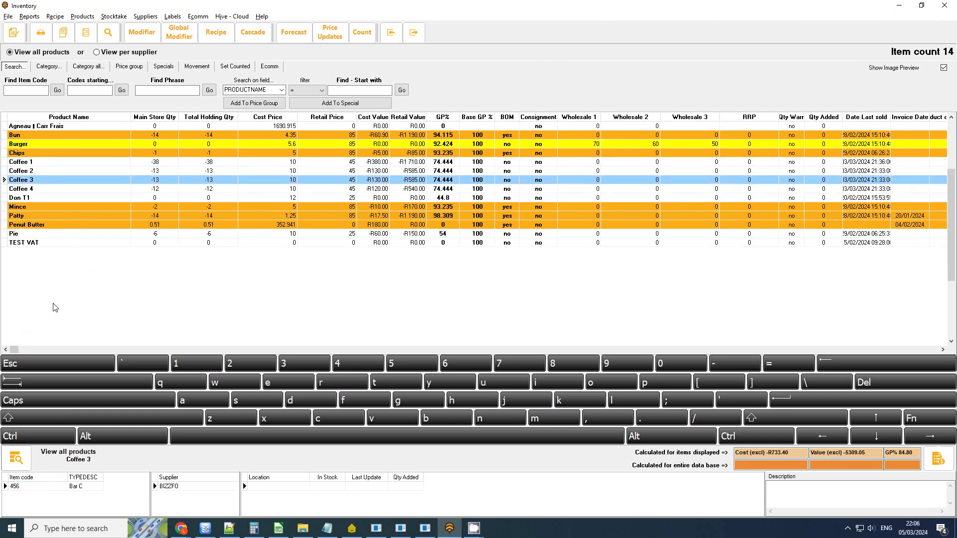
pyautogui.click(61, 193)
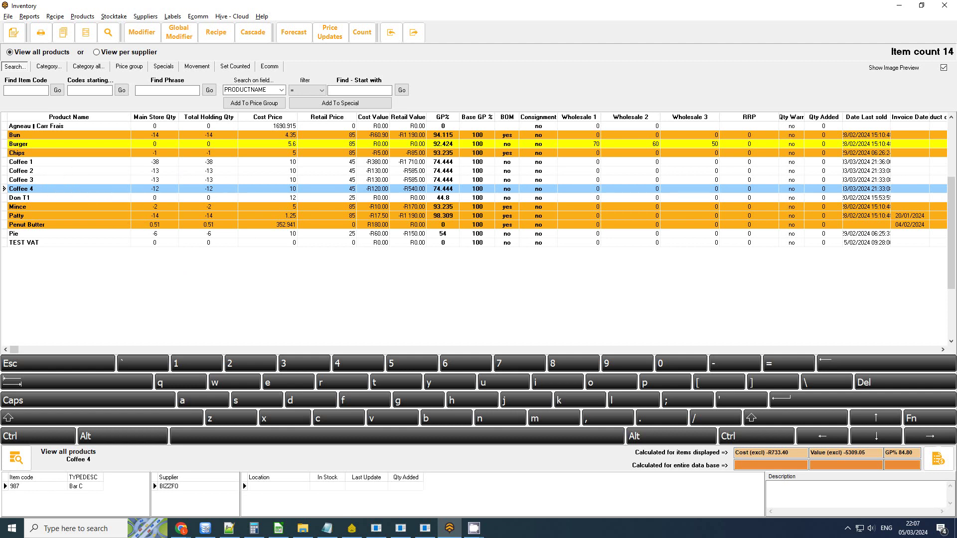
pyautogui.hotkey('alt', 'Tab')
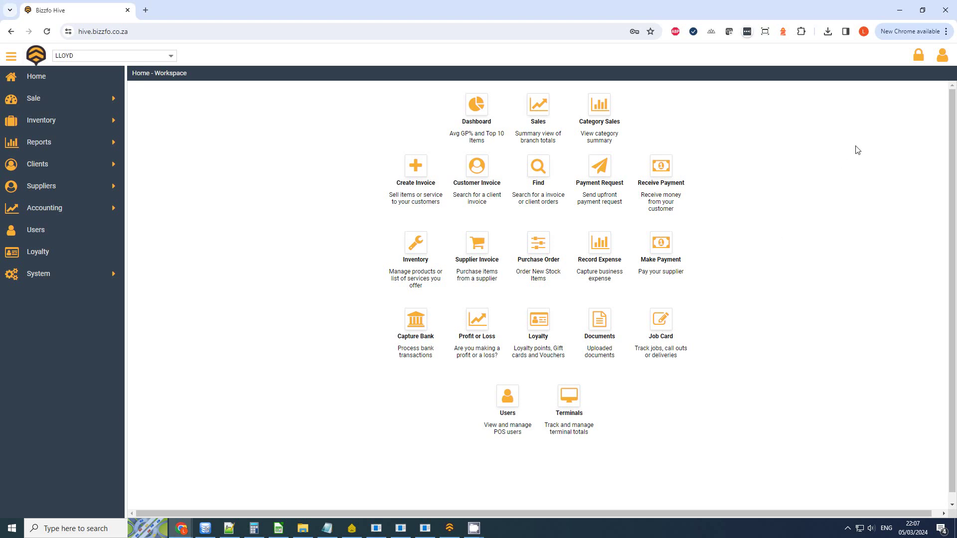
# Step: In account settings, check Loyalty Points Conversion 10, Voucher Amount 40 and loyalty points-to-voucher active
pyautogui.click(943, 59)
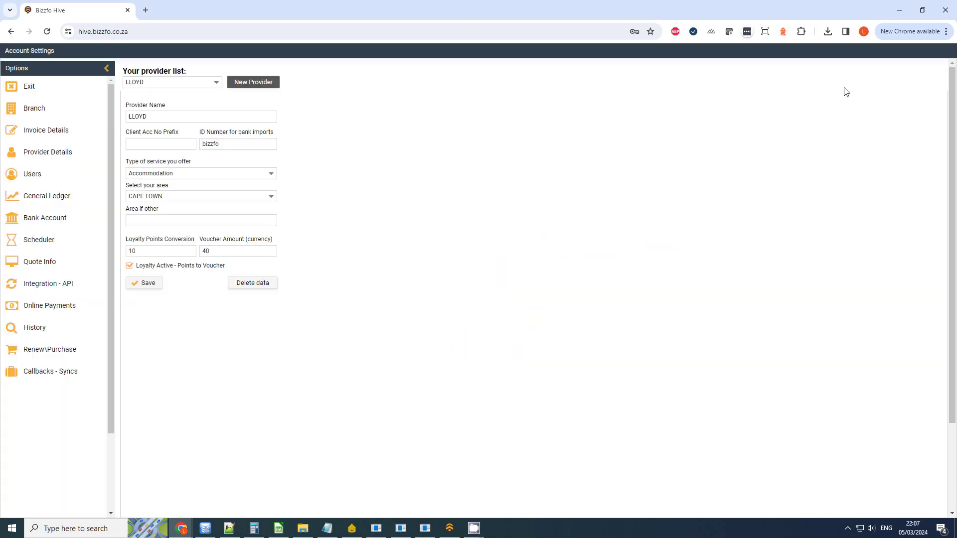
pyautogui.click(144, 253)
pyautogui.doubleClick(129, 254)
pyautogui.click(140, 251)
pyautogui.press('Tab')
pyautogui.click(132, 267)
pyautogui.click(151, 269)
# Step: Save and confirm the provider details with 10 points and 40 voucher, then return home
pyautogui.moveTo(149, 252); pyautogui.dragTo(130, 253)
pyautogui.moveTo(209, 253); pyautogui.dragTo(203, 250)
pyautogui.click(158, 285)
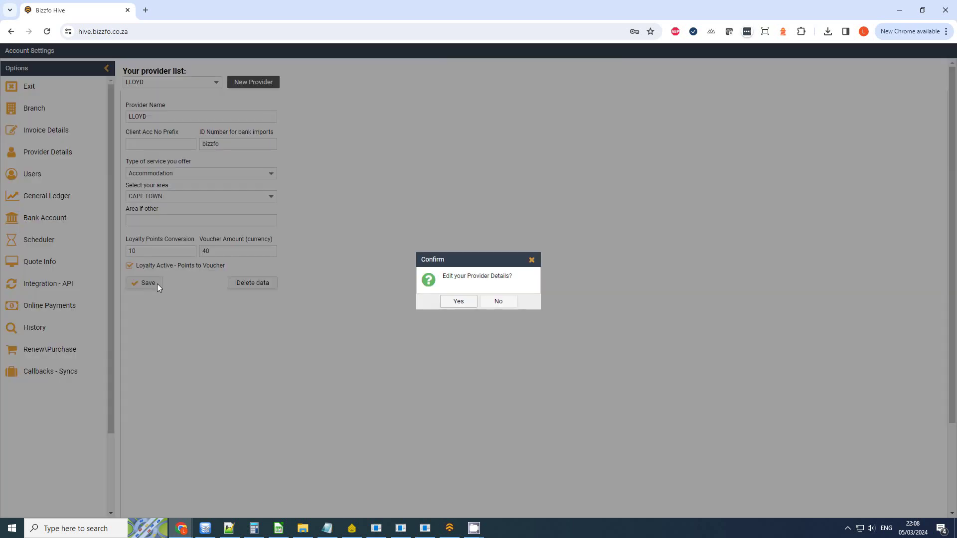
pyautogui.click(459, 302)
pyautogui.click(102, 89)
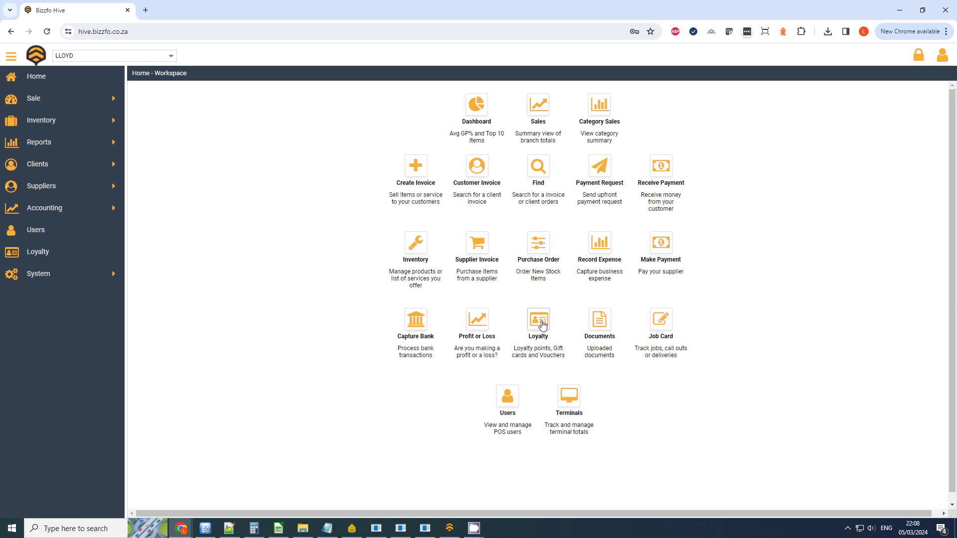
# Step: In Inventory's Loyalty Codes list, add code 321 for Coffee 2 with points factor 1
pyautogui.click(420, 245)
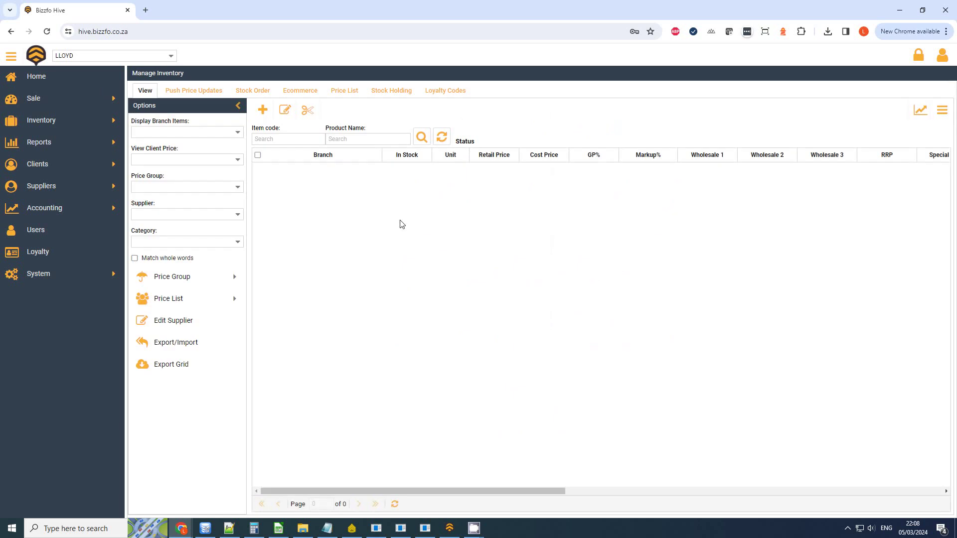
pyautogui.click(448, 93)
pyautogui.click(163, 135)
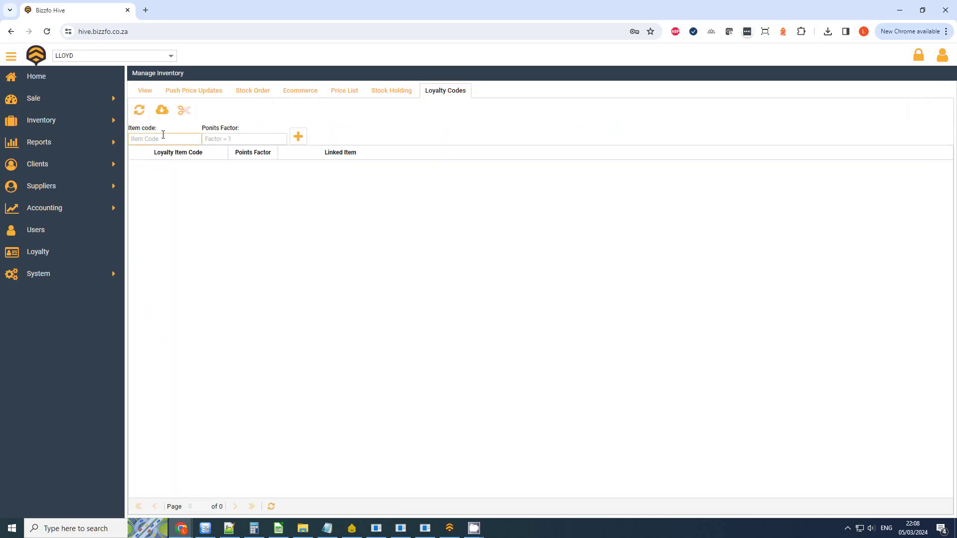
pyautogui.click(139, 110)
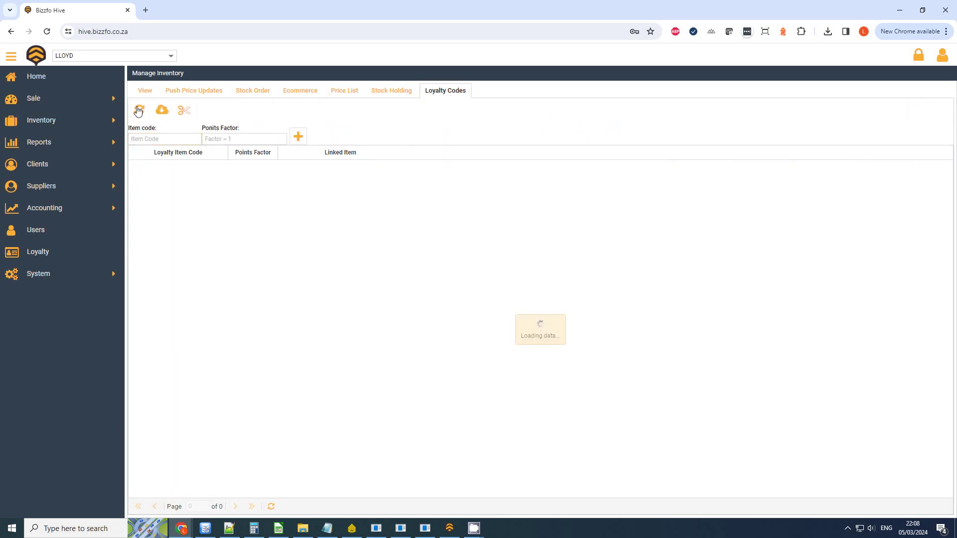
pyautogui.click(170, 139)
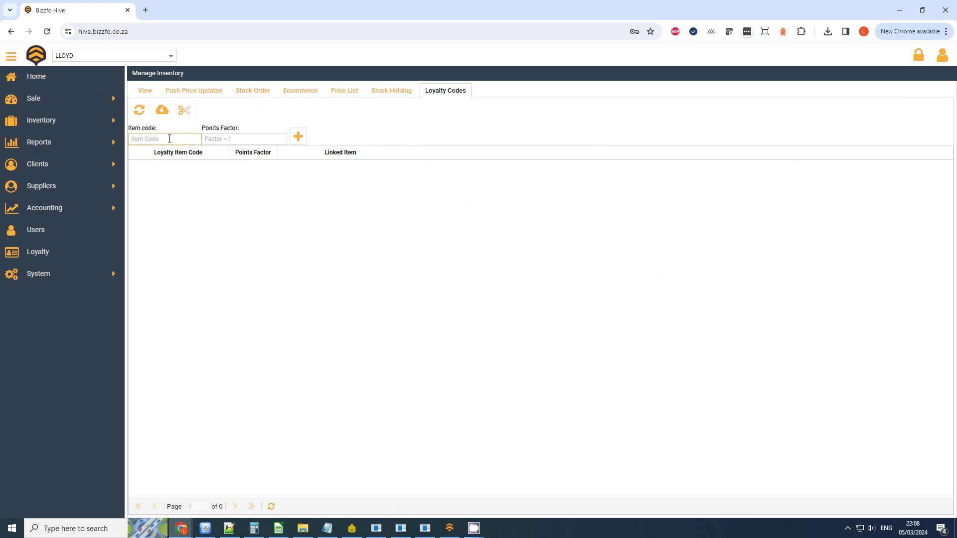
pyautogui.write('31')
pyautogui.press('BackSpace')
pyautogui.press('BackSpace')
pyautogui.write('32')
pyautogui.click(246, 138)
pyautogui.write('0.5')
pyautogui.press('BackSpace')
pyautogui.press('BackSpace')
pyautogui.press('BackSpace')
pyautogui.write('1')
pyautogui.press('Return')
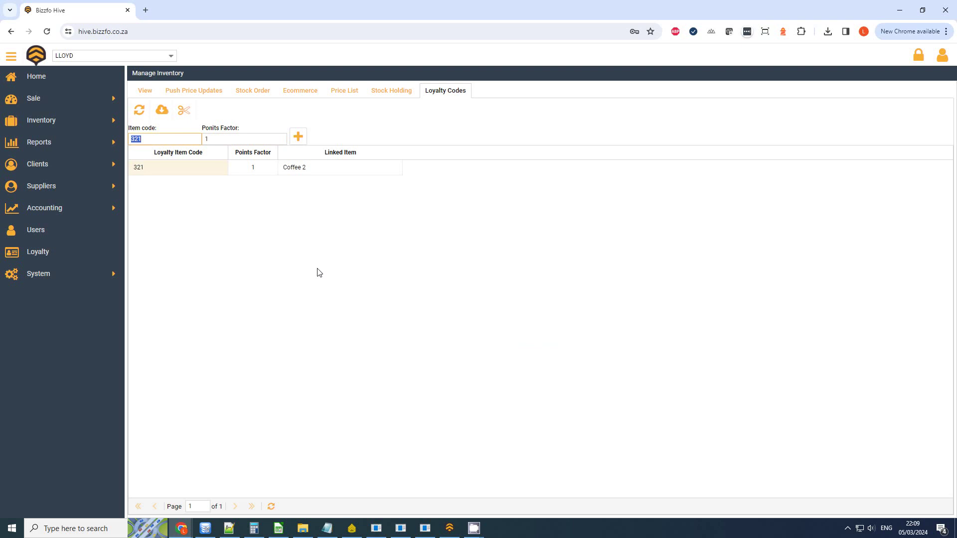
# Step: Add loyalty codes 123, 456 and 987 for Coffee 1, 3 and 4, each with points factor 1
pyautogui.write('123')
pyautogui.press('Tab')
pyautogui.press('Return')
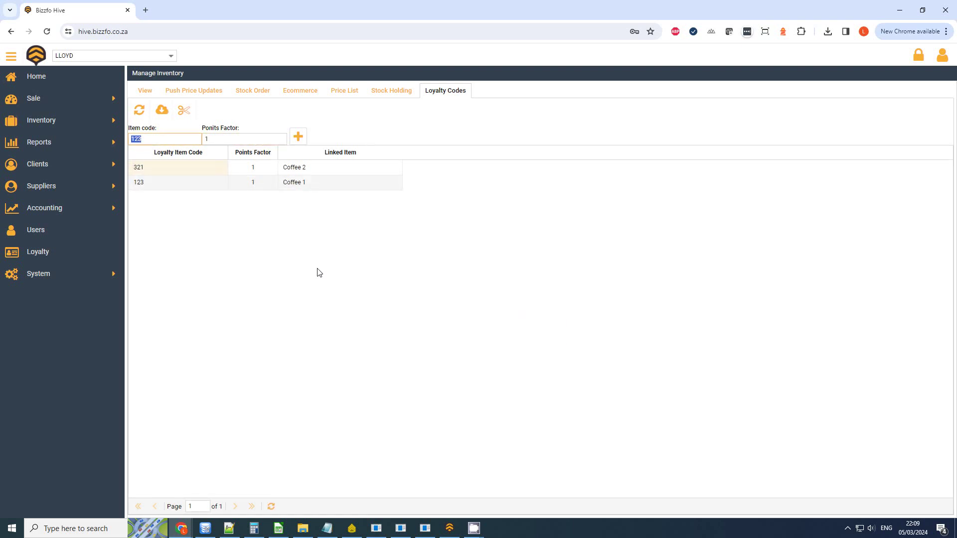
pyautogui.write('456')
pyautogui.press('Tab')
pyautogui.press('Return')
pyautogui.write('987')
pyautogui.press('Tab')
pyautogui.press('Return')
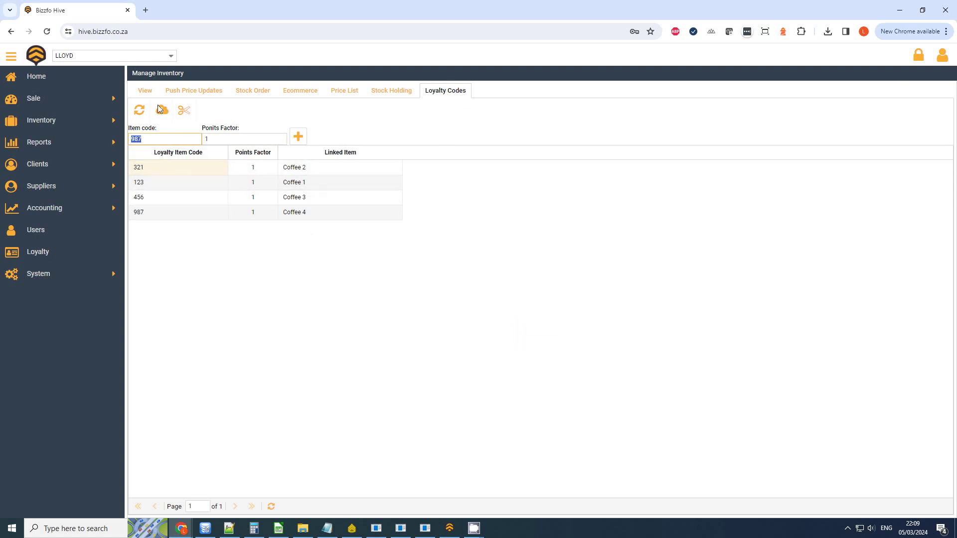
pyautogui.click(45, 78)
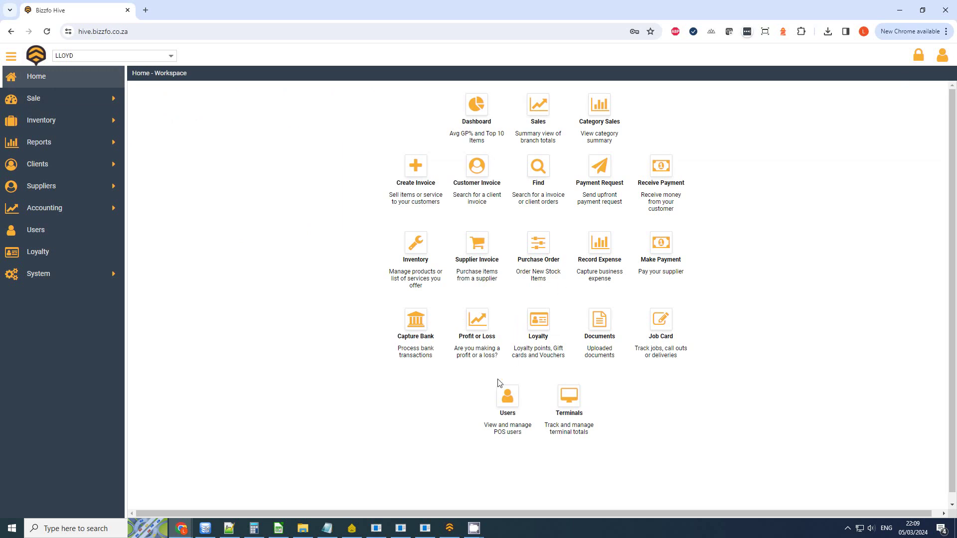
# Step: Open Loyalty gift cards and vouchers, browse the Transaction and Lookup tabs, and open New Card or Voucher
pyautogui.click(537, 323)
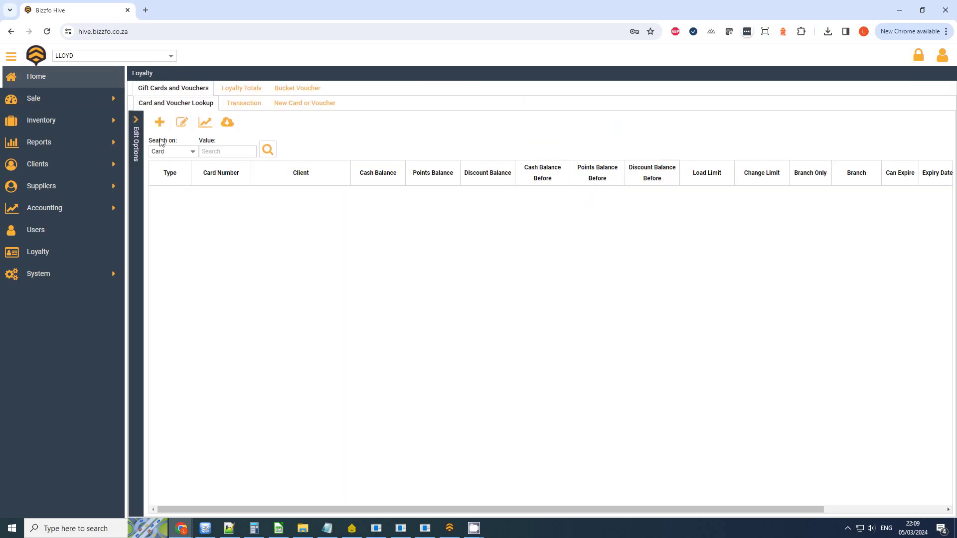
pyautogui.click(248, 105)
pyautogui.click(290, 102)
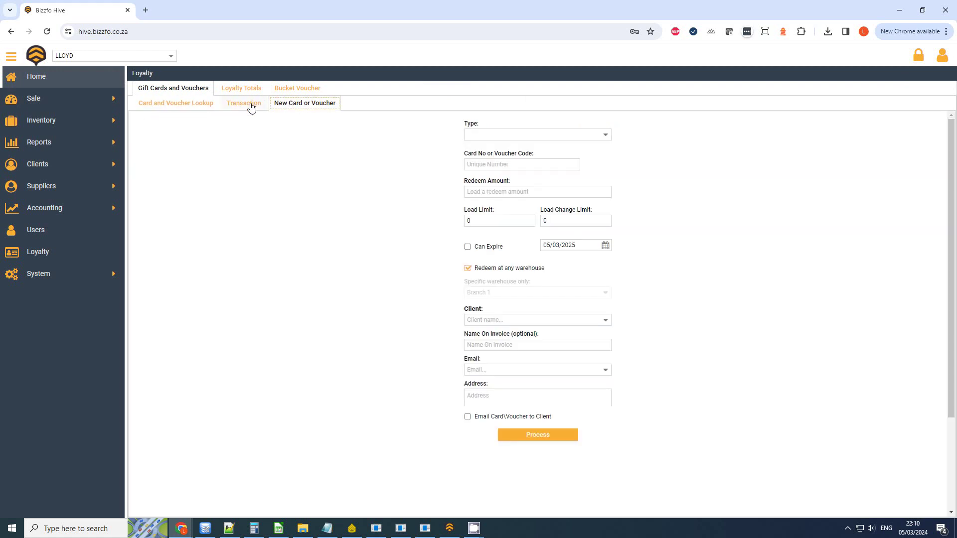
pyautogui.click(188, 108)
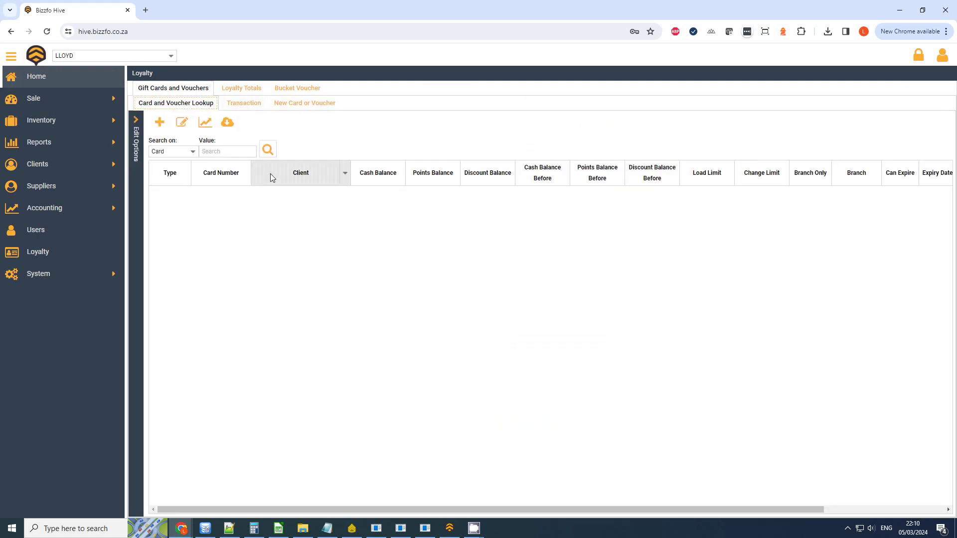
pyautogui.click(244, 106)
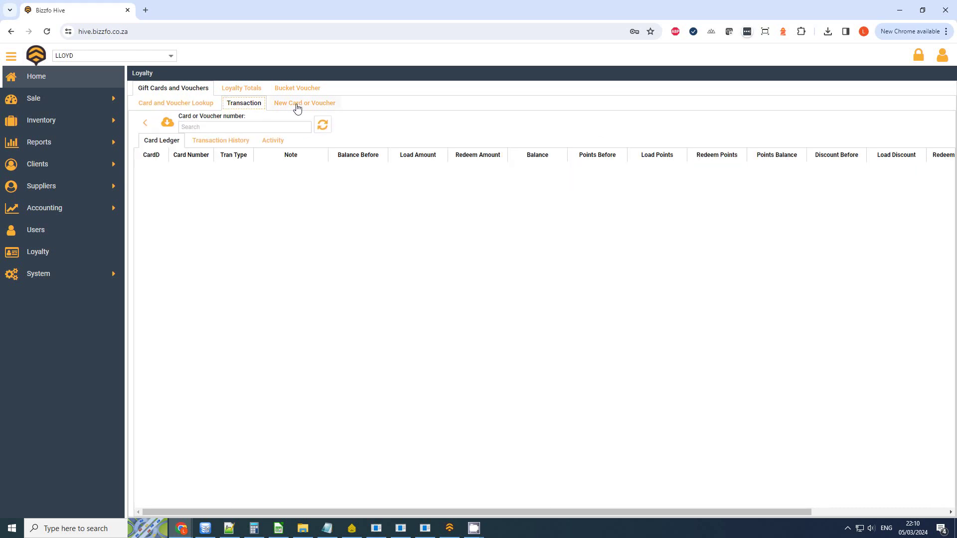
pyautogui.click(192, 103)
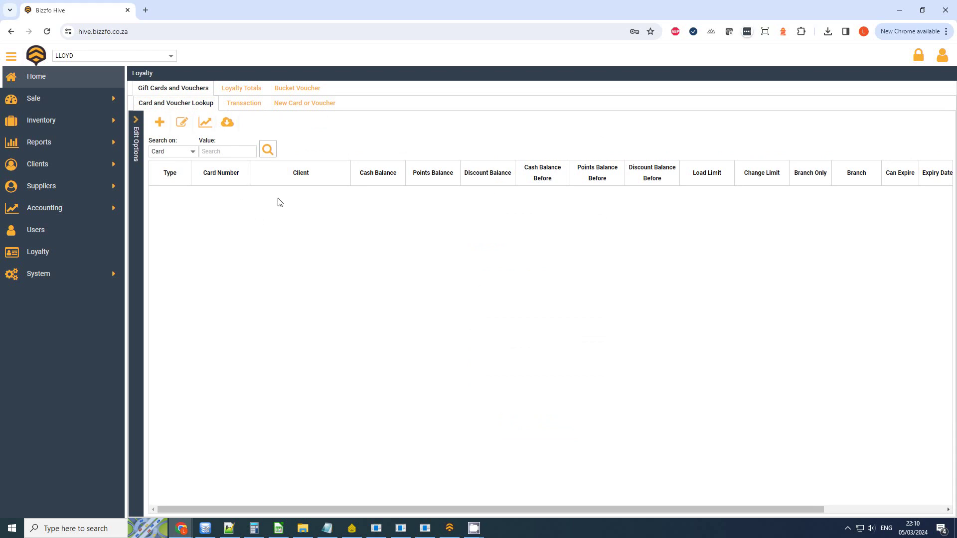
pyautogui.click(298, 109)
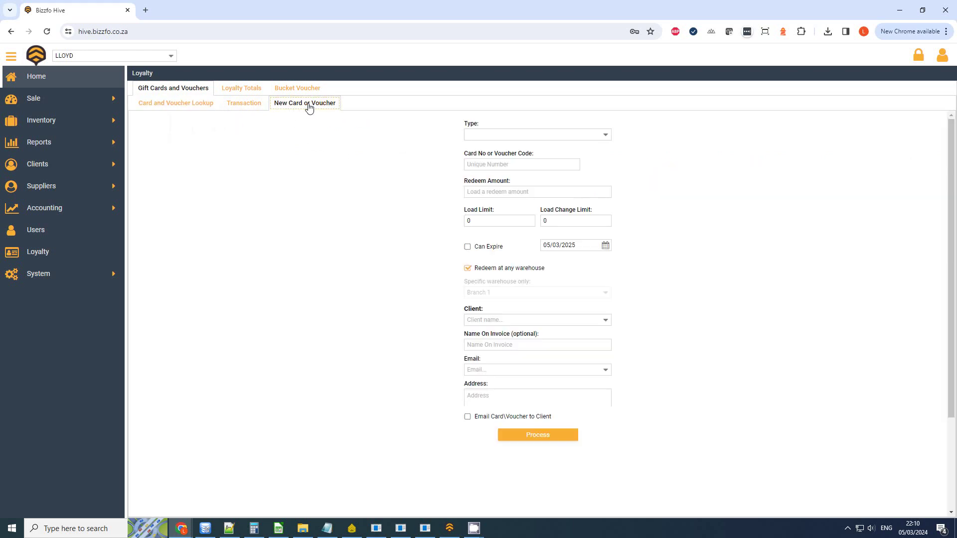
# Step: Create a Gift Card with the customer's card number and redeem amount 0, and confirm it
pyautogui.click(604, 139)
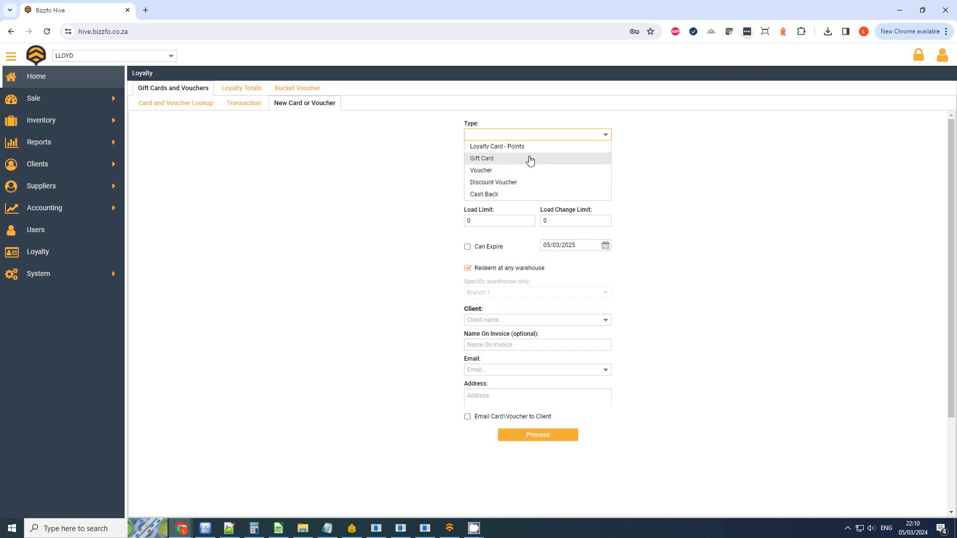
pyautogui.click(497, 160)
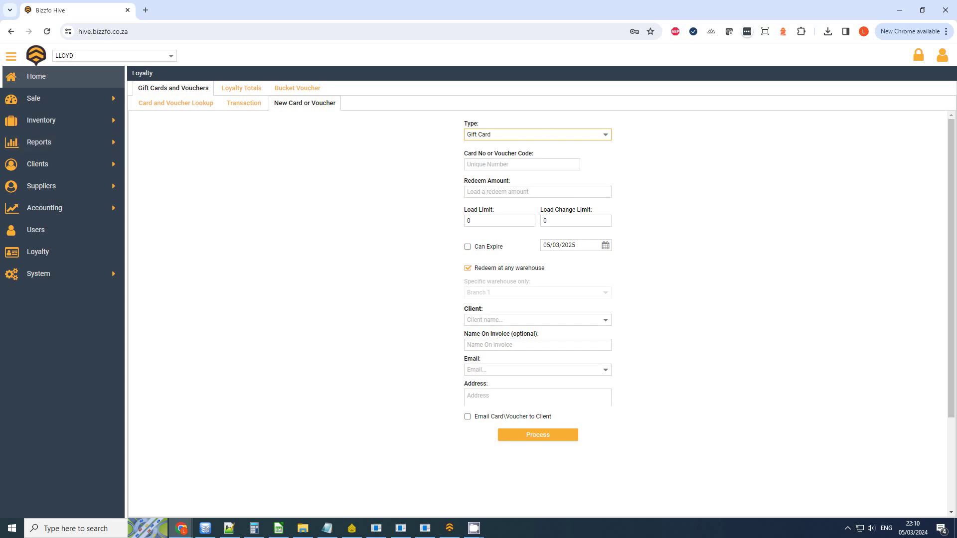
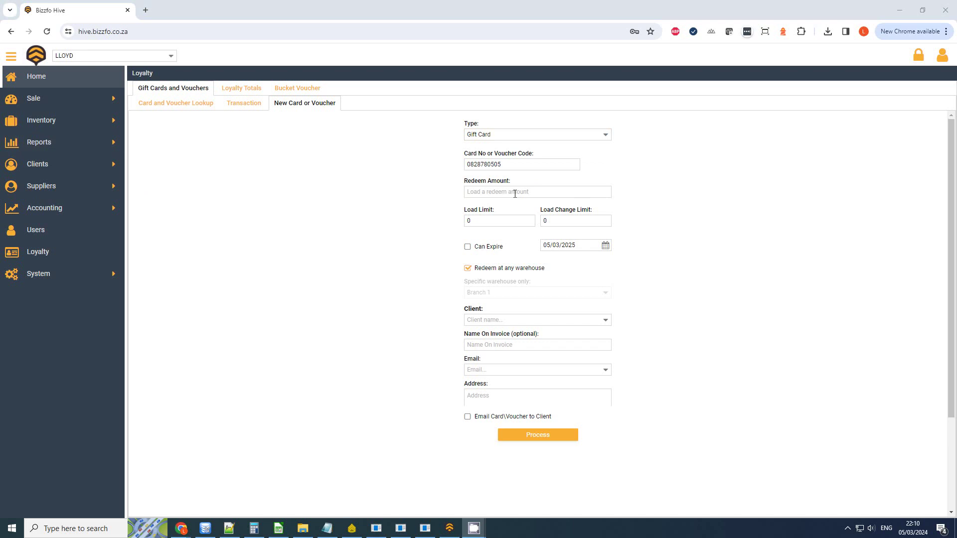
pyautogui.click(515, 194)
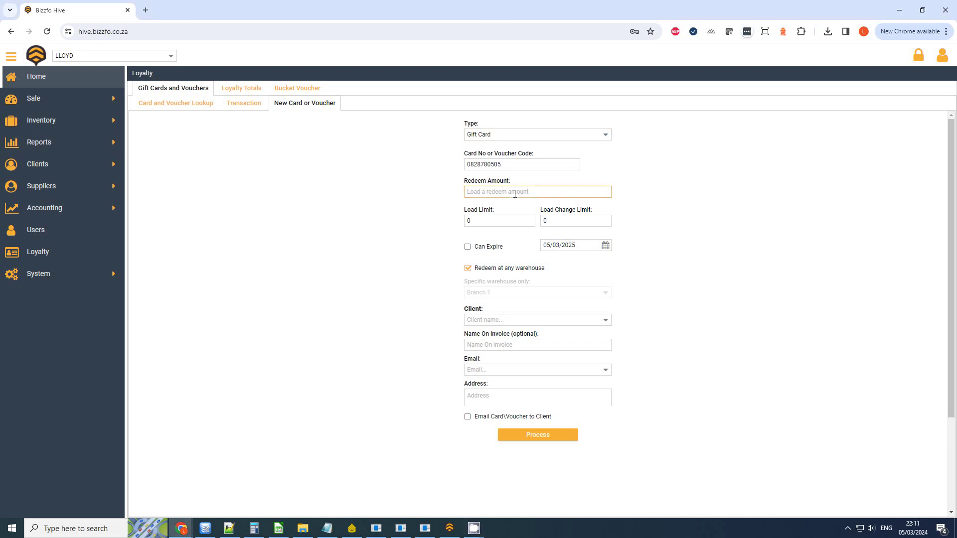
pyautogui.write('0')
pyautogui.click(545, 436)
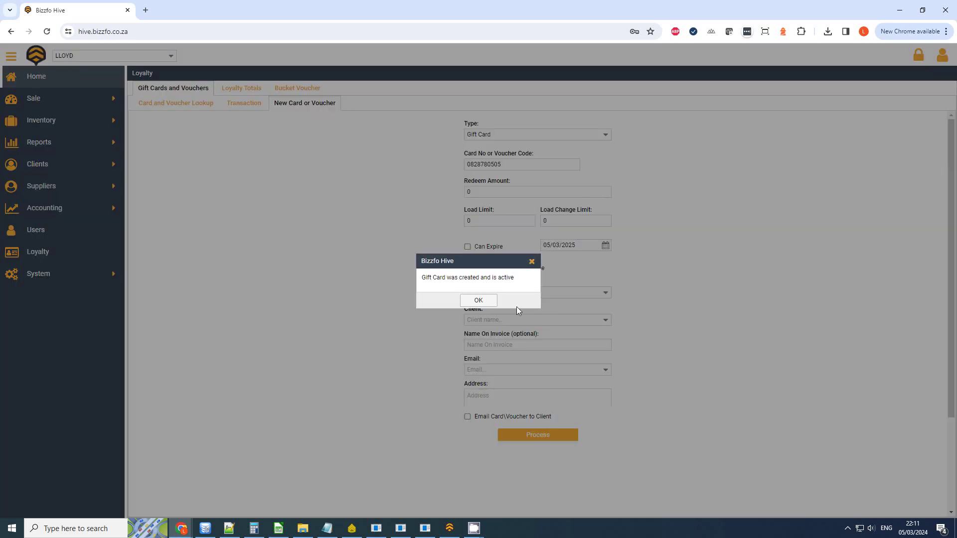
pyautogui.click(487, 304)
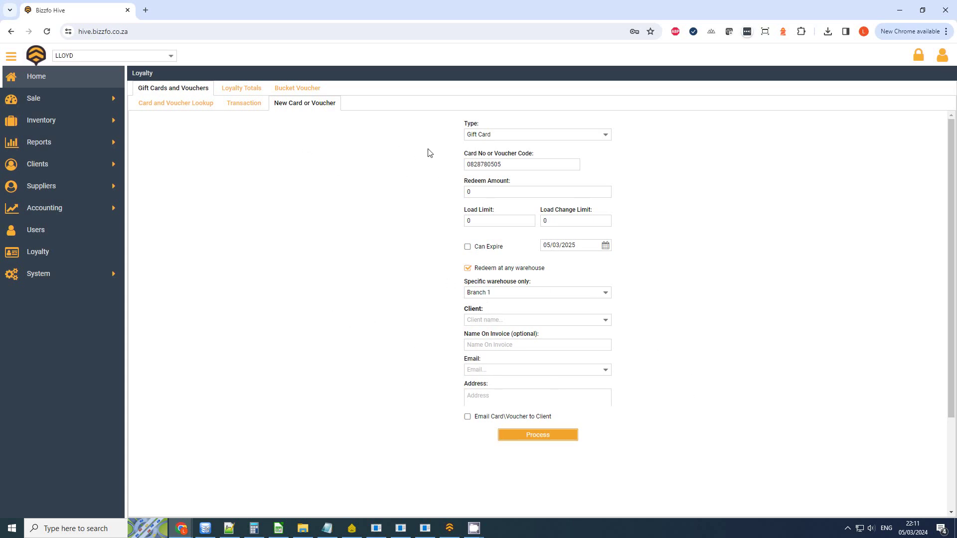
# Step: Search the new gift card by number and view its ledger entry, transaction history and activity records
pyautogui.click(244, 106)
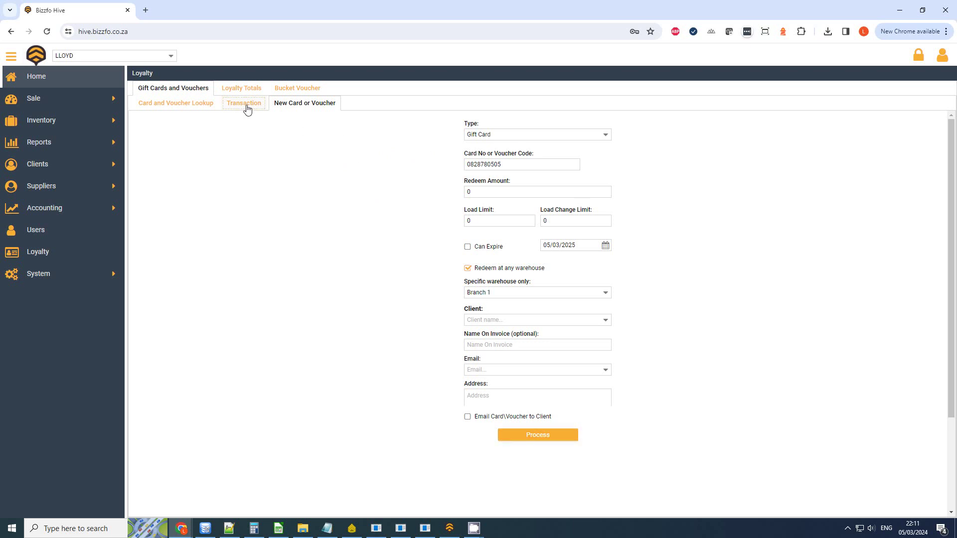
pyautogui.click(298, 127)
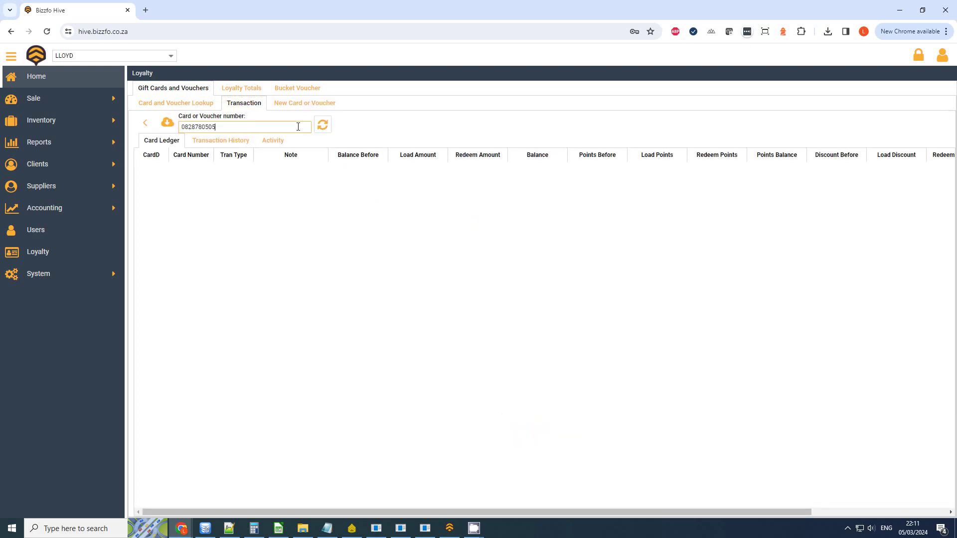
pyautogui.click(323, 125)
pyautogui.click(221, 170)
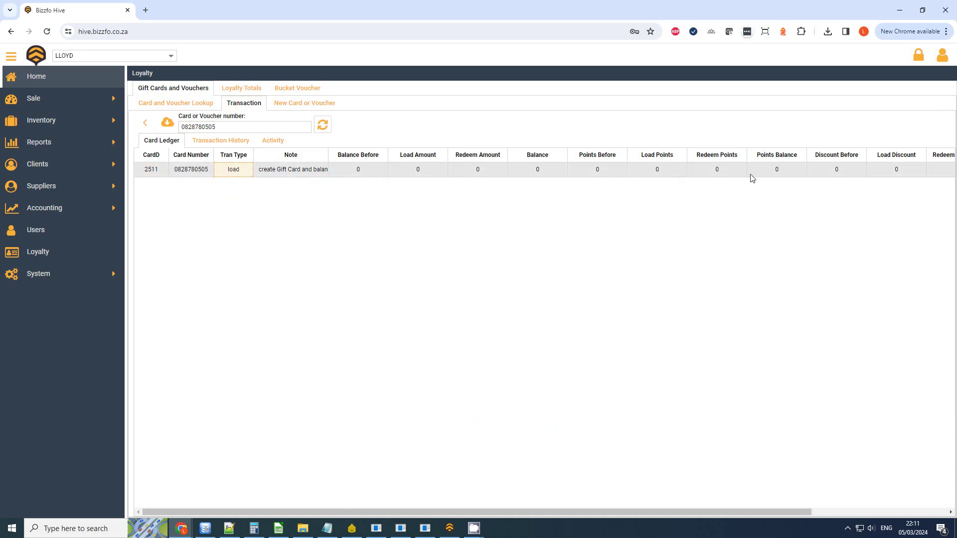
pyautogui.click(219, 141)
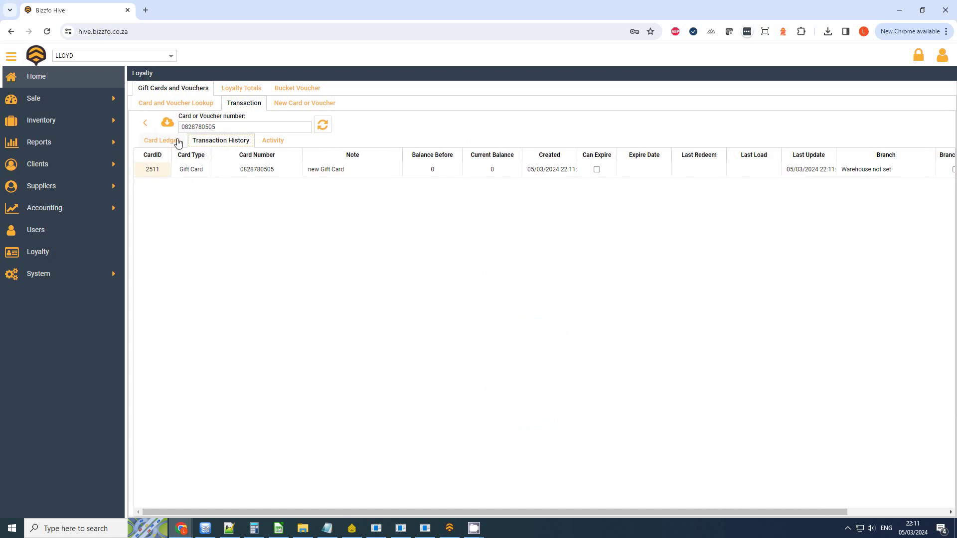
pyautogui.click(322, 128)
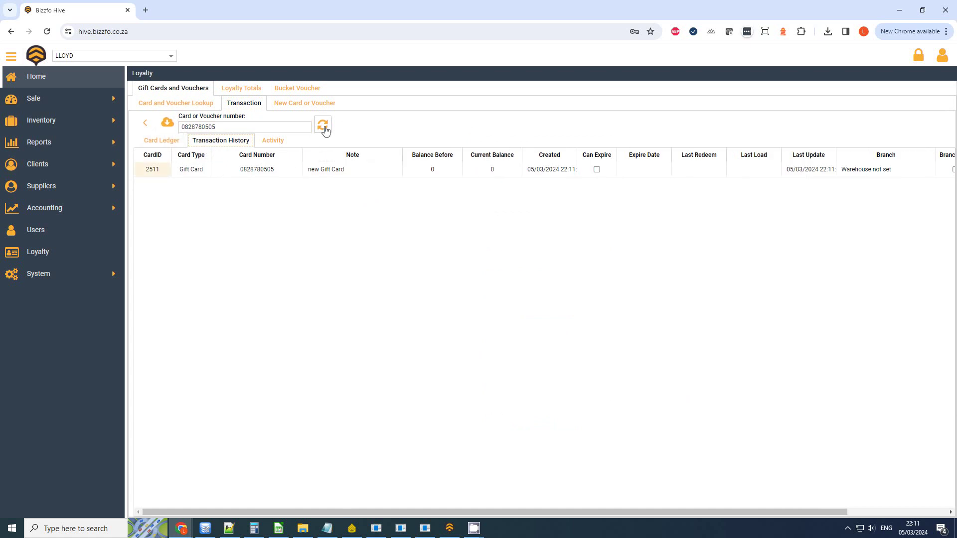
pyautogui.click(272, 146)
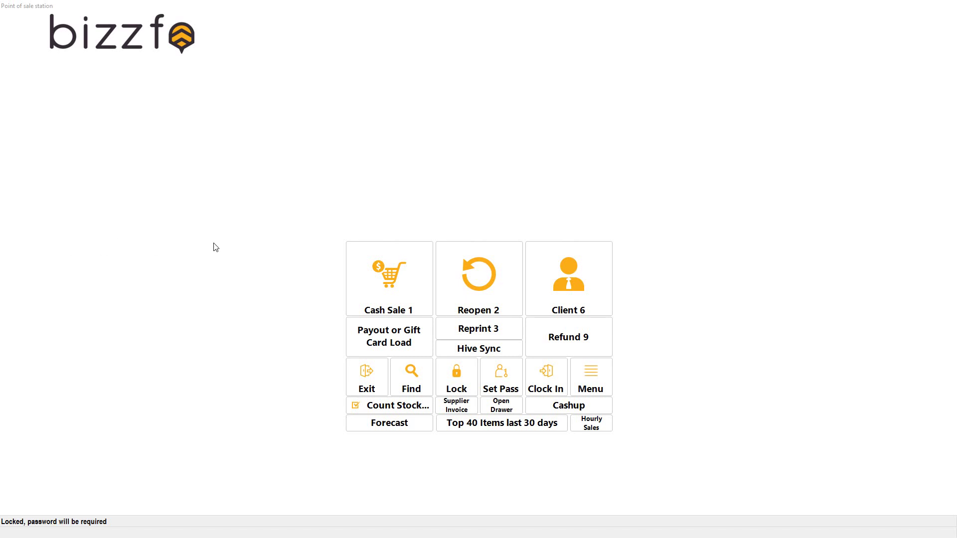
# Step: Start a cash sale and add Coffee 1, 2, 3 and 4 from the Loyalty page, totalling 180.00
pyautogui.click(403, 279)
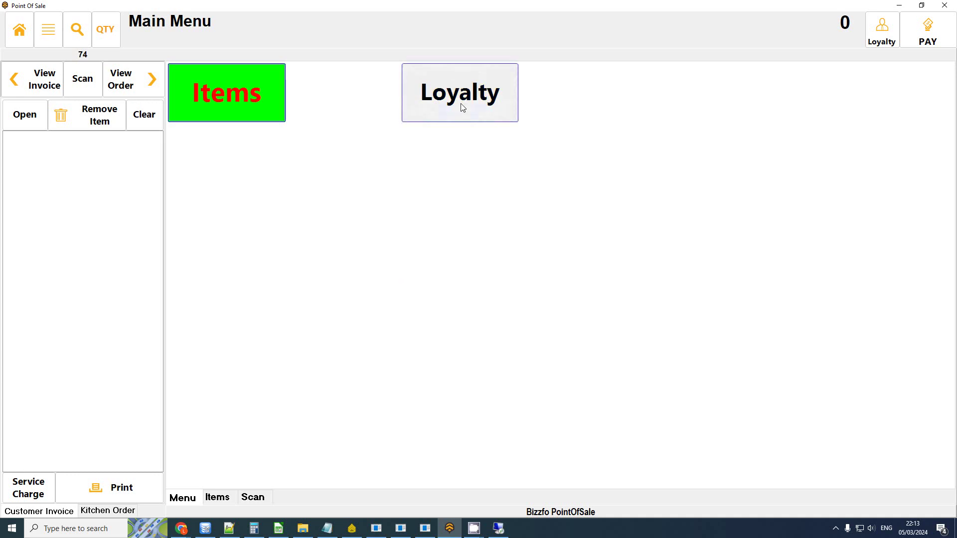
pyautogui.click(459, 107)
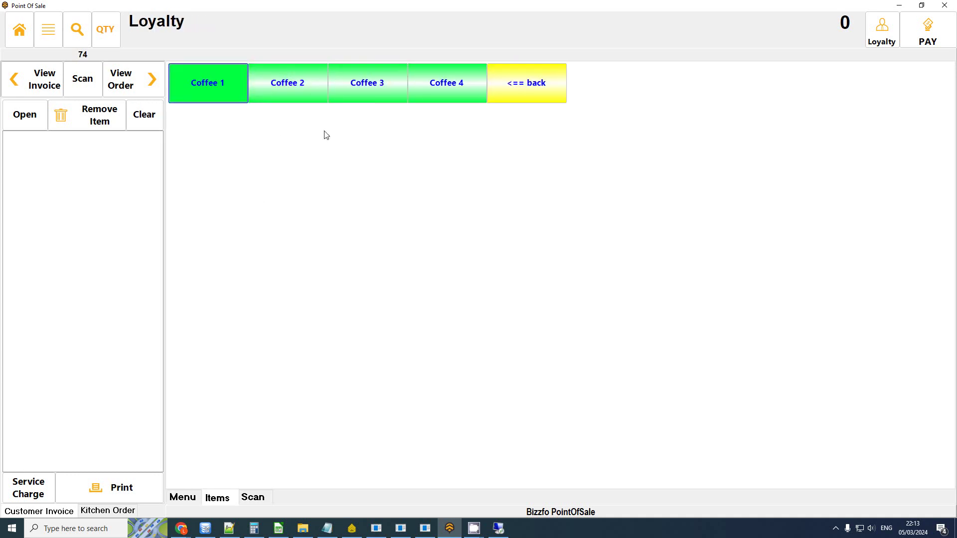
pyautogui.click(210, 87)
pyautogui.click(289, 88)
pyautogui.click(369, 88)
pyautogui.click(450, 87)
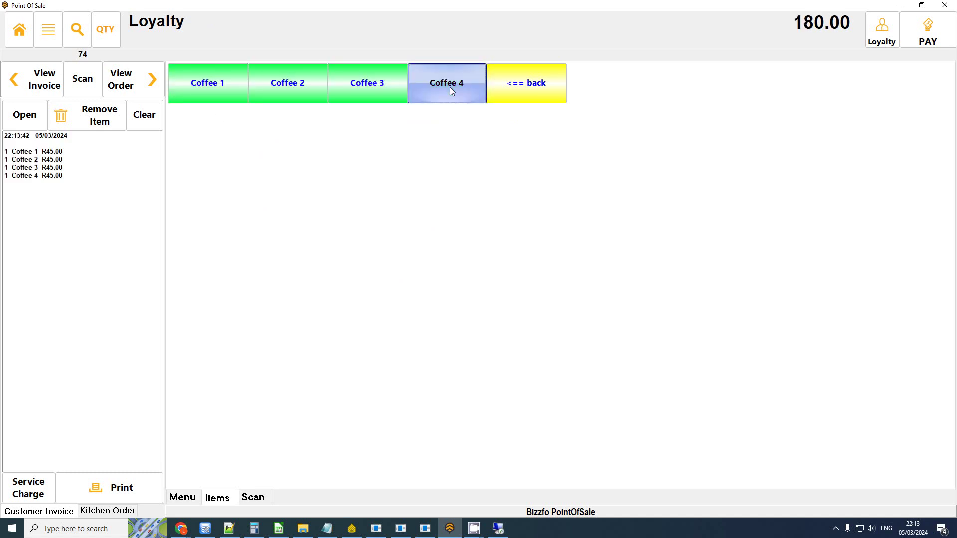
# Step: Look up the loyalty card's client by card number and attach them to the sale
pyautogui.click(882, 33)
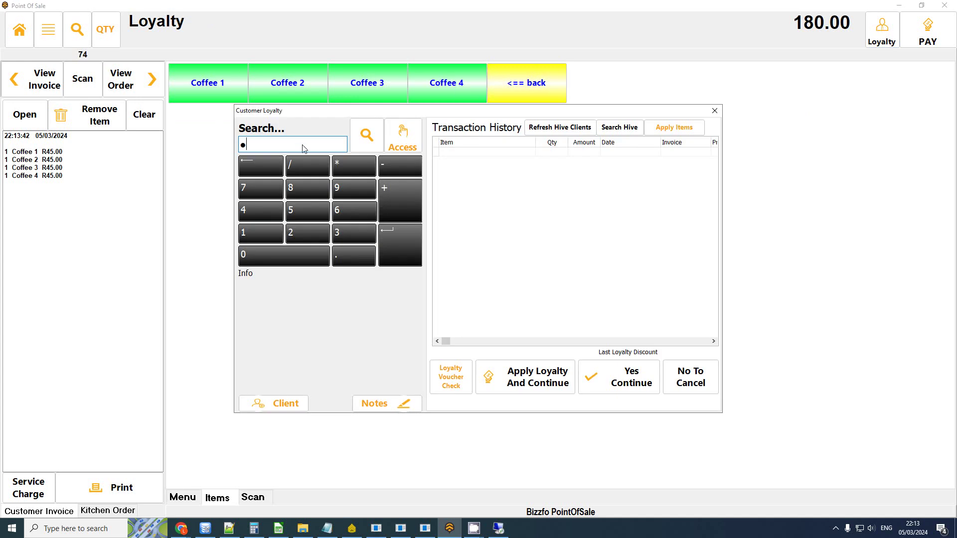
pyautogui.write('123456')
pyautogui.press('Return')
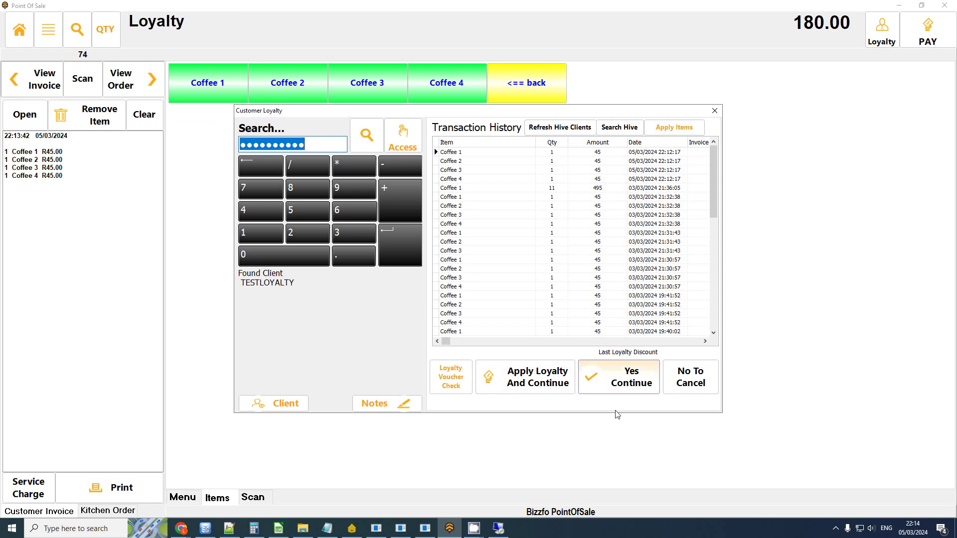
pyautogui.click(643, 388)
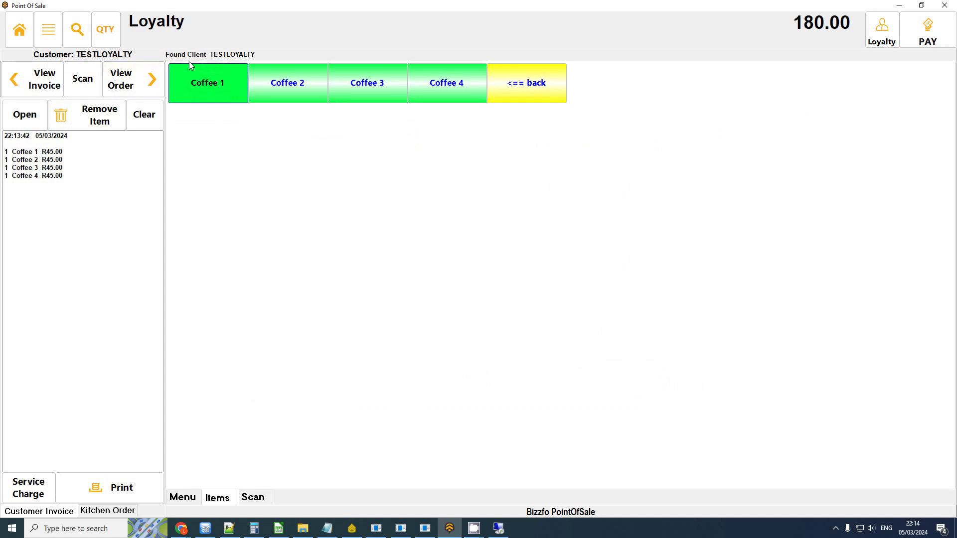
# Step: Pay the 180.00 total in cash and decline the receipt
pyautogui.click(928, 30)
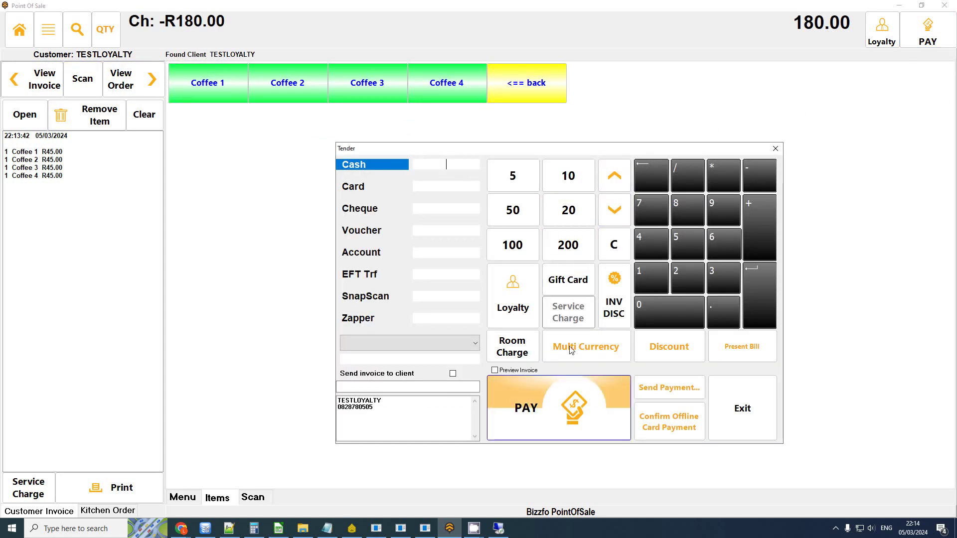
pyautogui.click(564, 430)
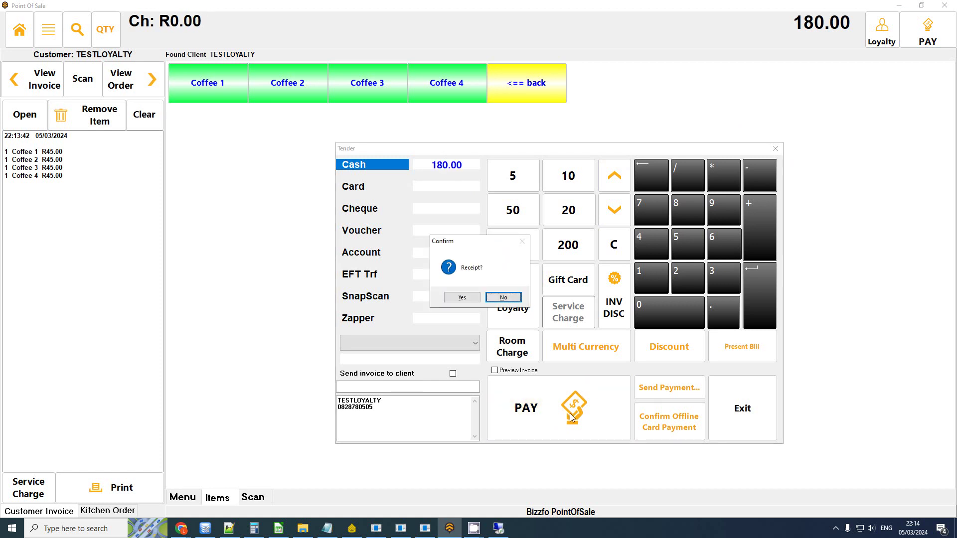
pyautogui.click(504, 298)
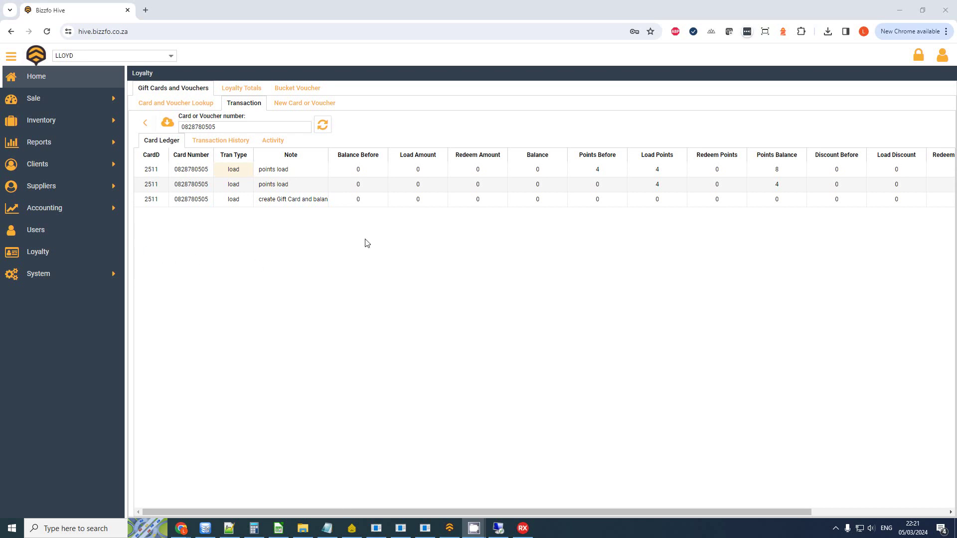
# Step: Inspect the gift card creation row's starting balance and redeem amount in the Card Ledger
pyautogui.click(384, 205)
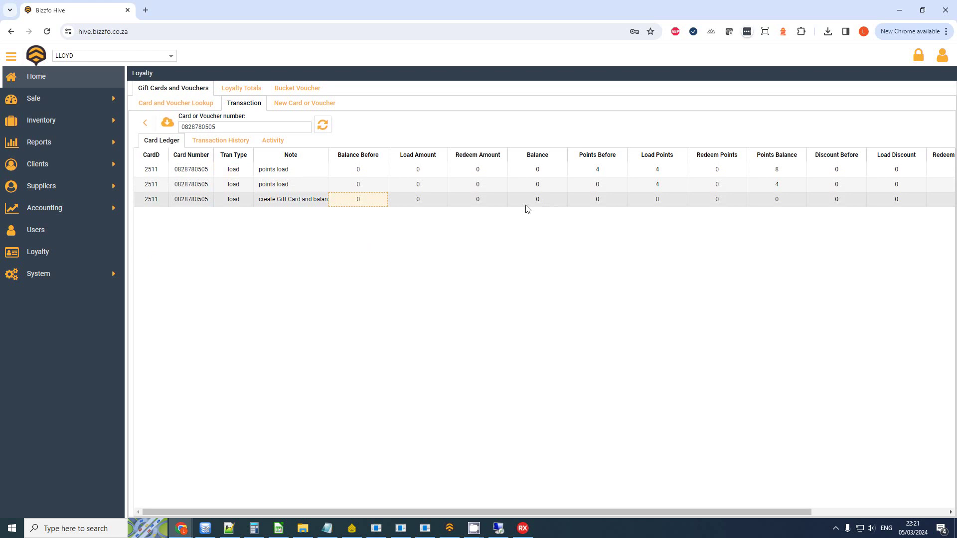
pyautogui.click(478, 199)
pyautogui.moveTo(474, 508); pyautogui.dragTo(513, 513)
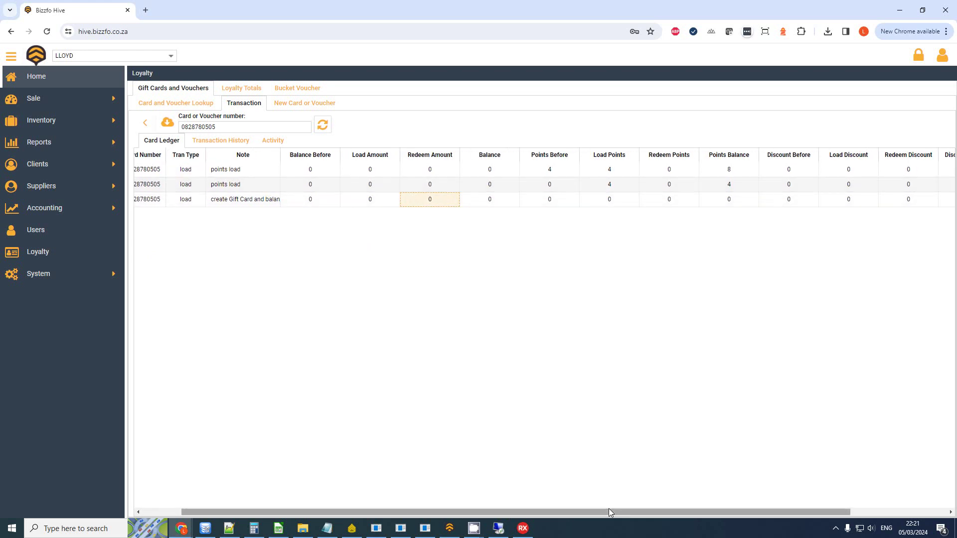
pyautogui.moveTo(609, 513); pyautogui.dragTo(521, 507)
# Step: Check both 4-point loads' points before, points added and the final points balance of 8
pyautogui.click(601, 185)
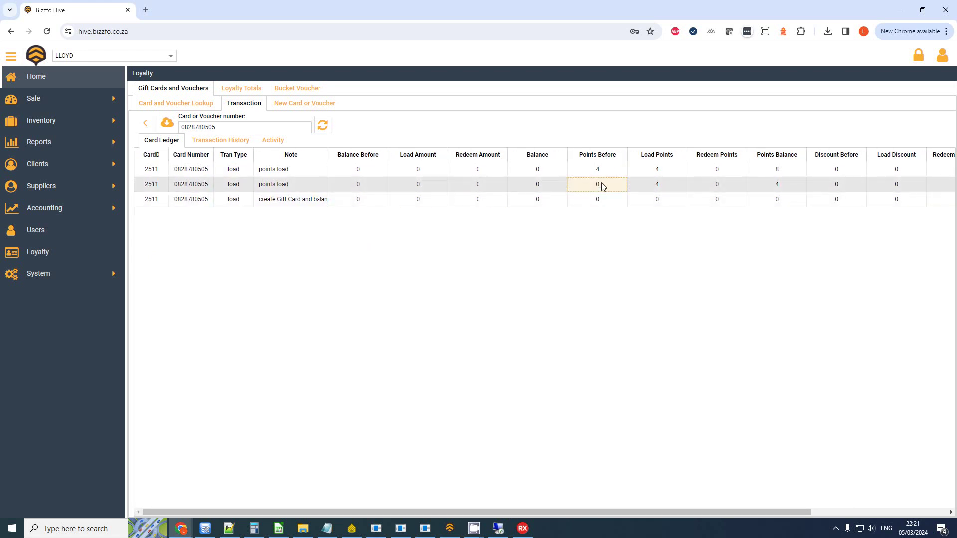
pyautogui.click(658, 189)
pyautogui.click(775, 191)
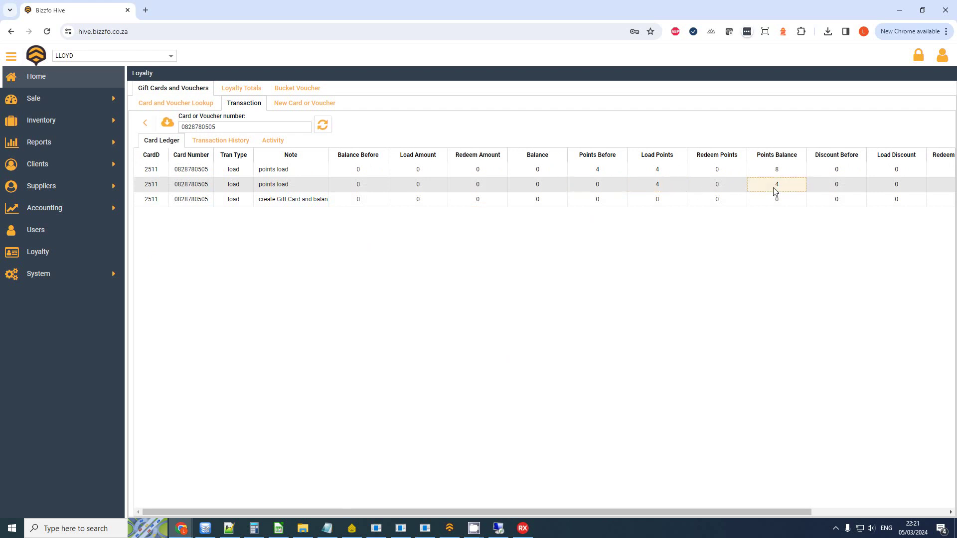
pyautogui.click(620, 170)
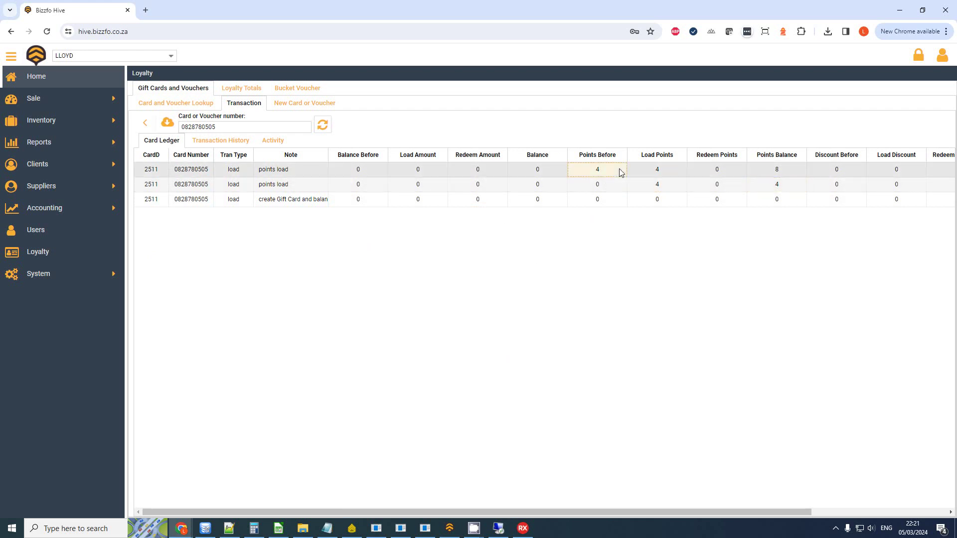
pyautogui.click(668, 174)
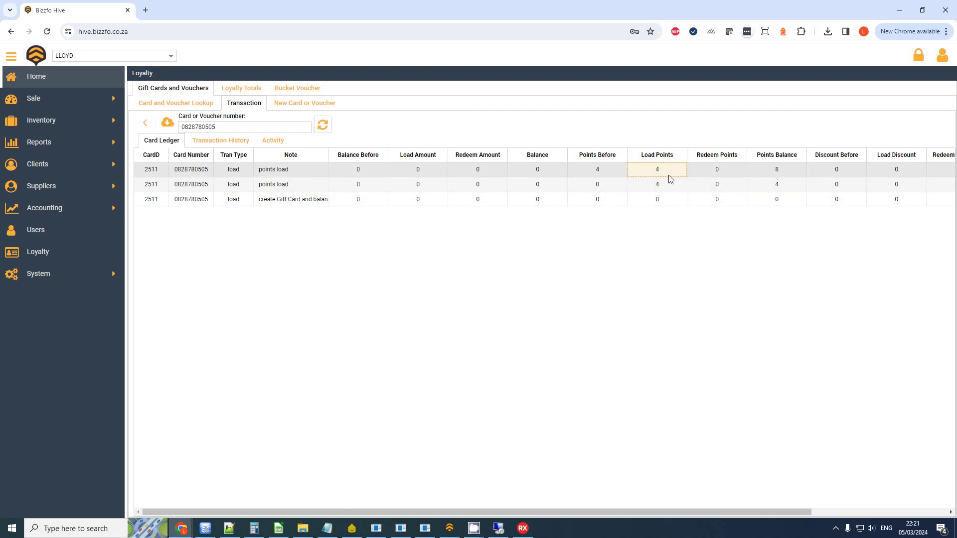
pyautogui.click(796, 175)
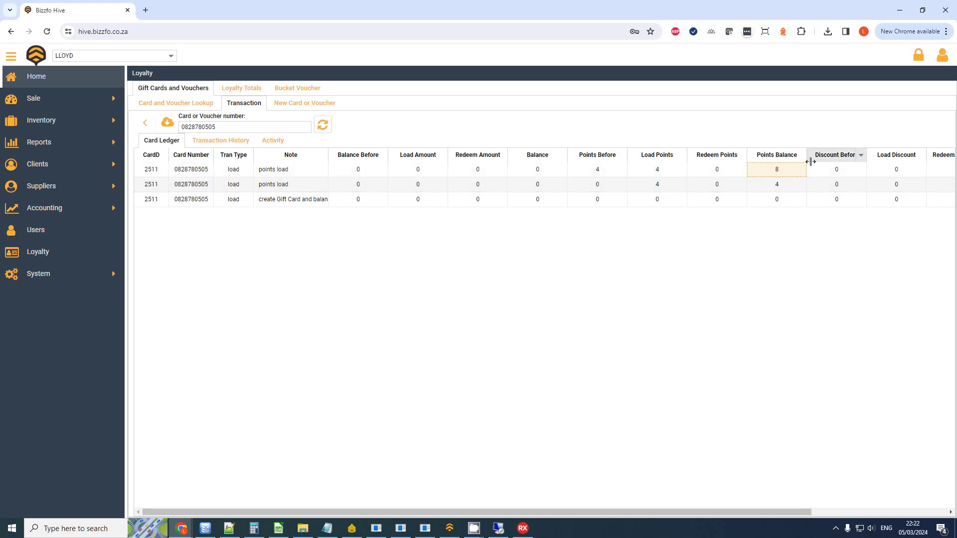
# Step: Launch the touch sale station, log in, and attach the searched loyalty customer to a new sale
pyautogui.click(449, 528)
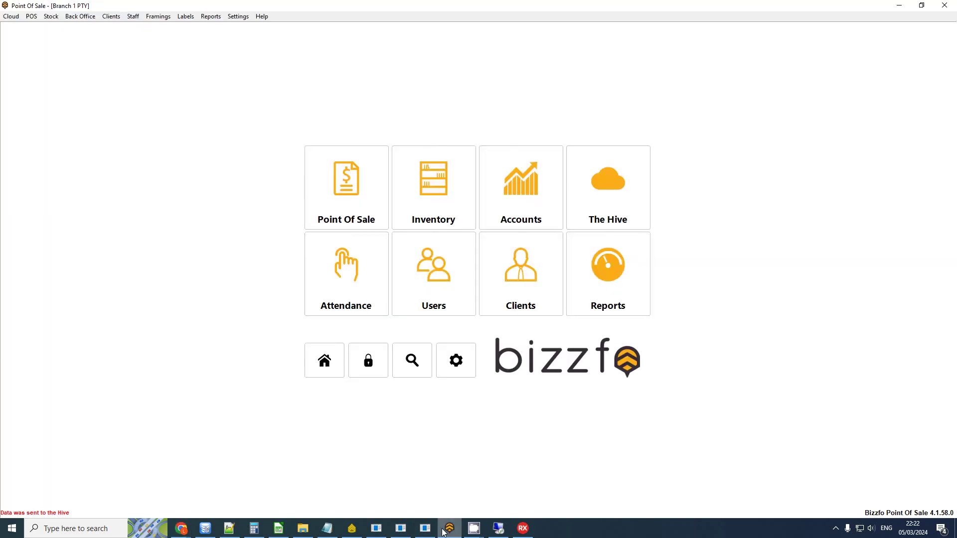
pyautogui.click(344, 184)
pyautogui.click(342, 177)
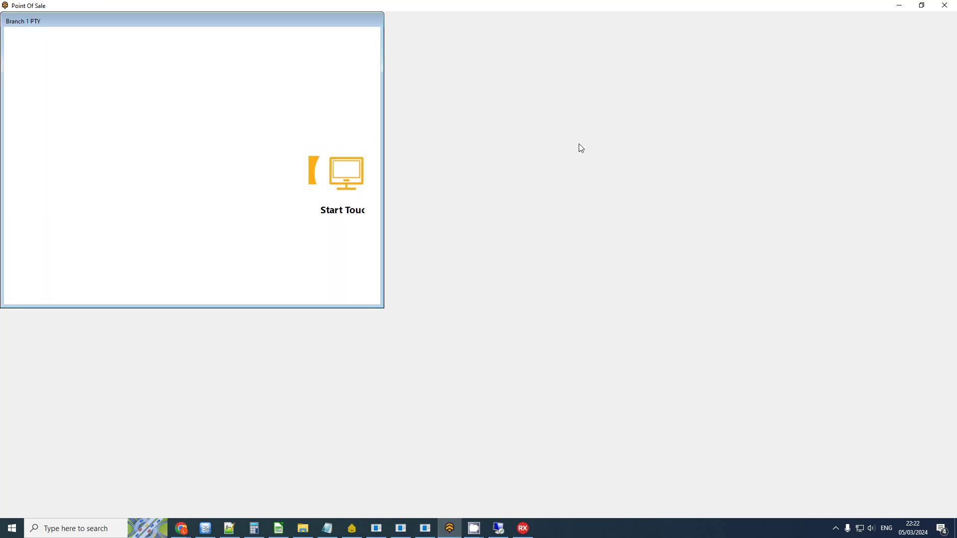
pyautogui.click(393, 273)
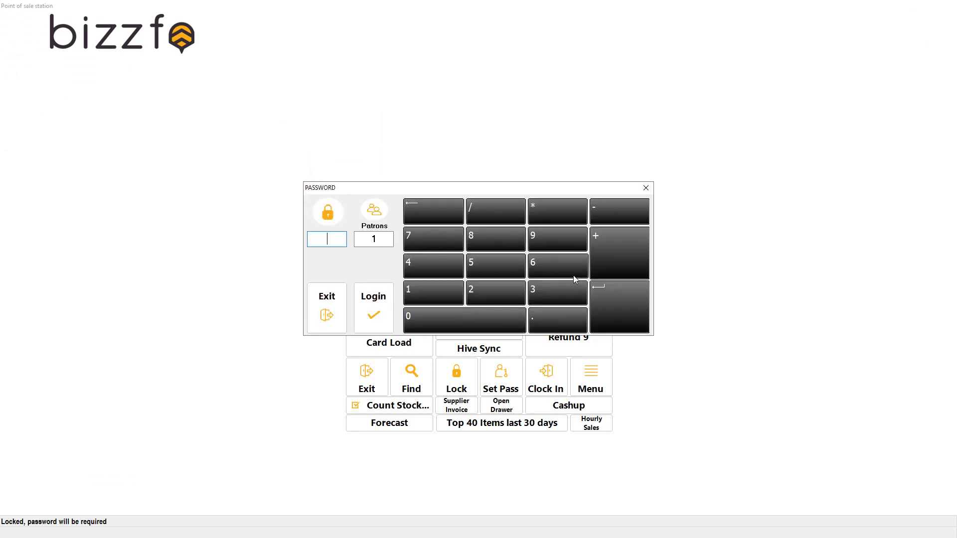
pyautogui.press('Return')
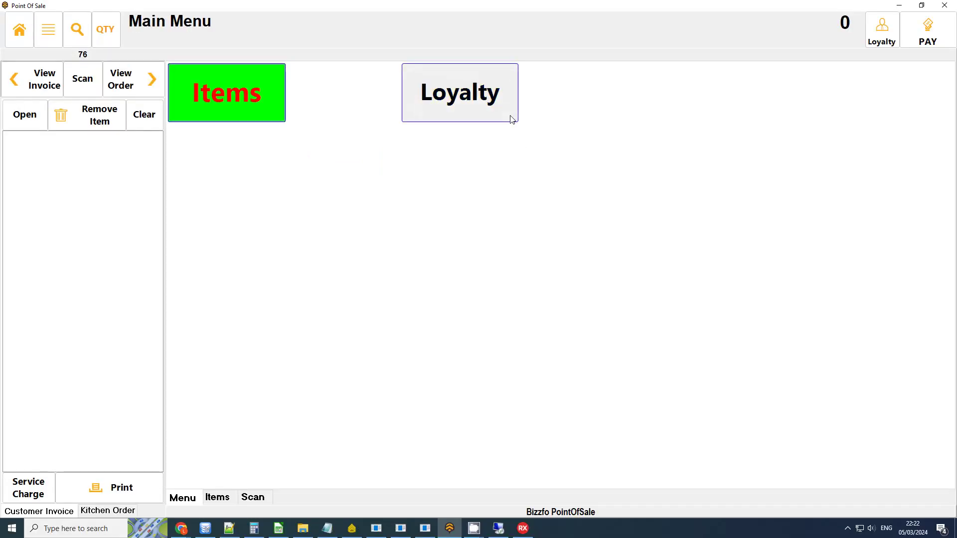
pyautogui.click(870, 43)
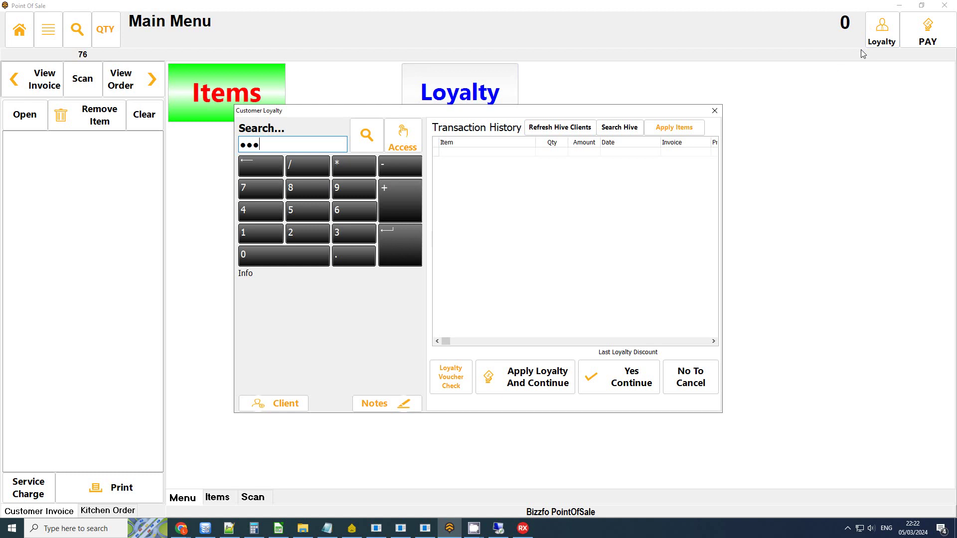
pyautogui.write('•••')
pyautogui.press('Return')
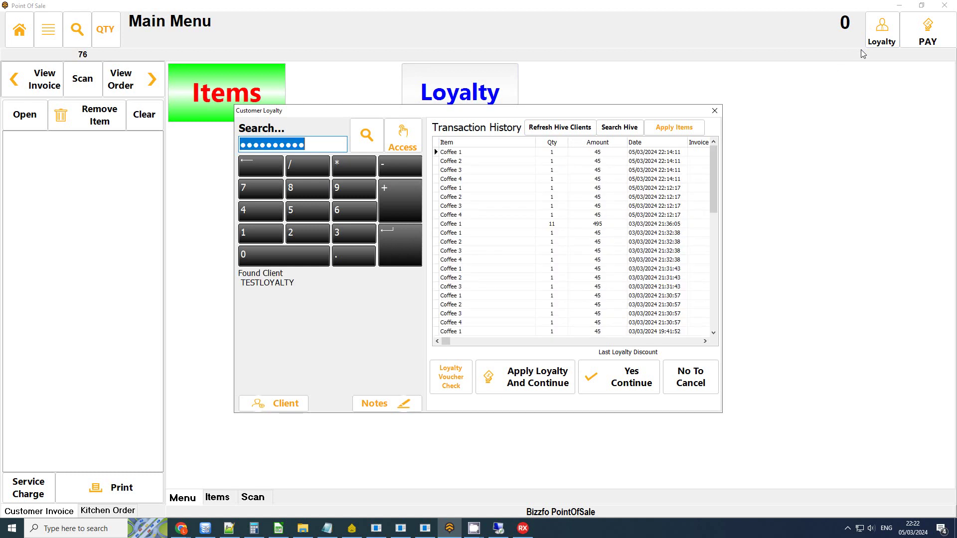
pyautogui.click(618, 378)
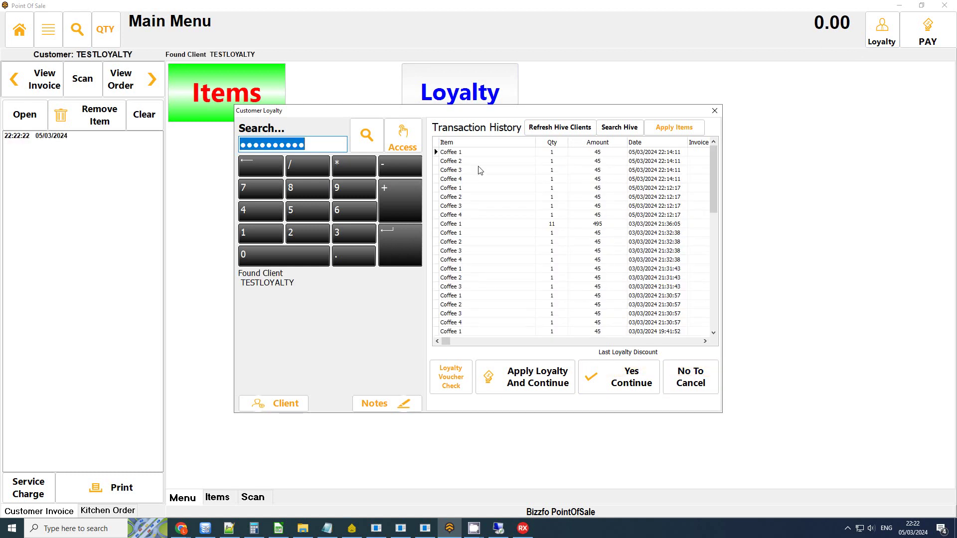
# Step: Add Coffee 1, Coffee 2, Coffee 3 and Coffee 4 from the Loyalty items to the invoice
pyautogui.click(455, 112)
pyautogui.click(202, 97)
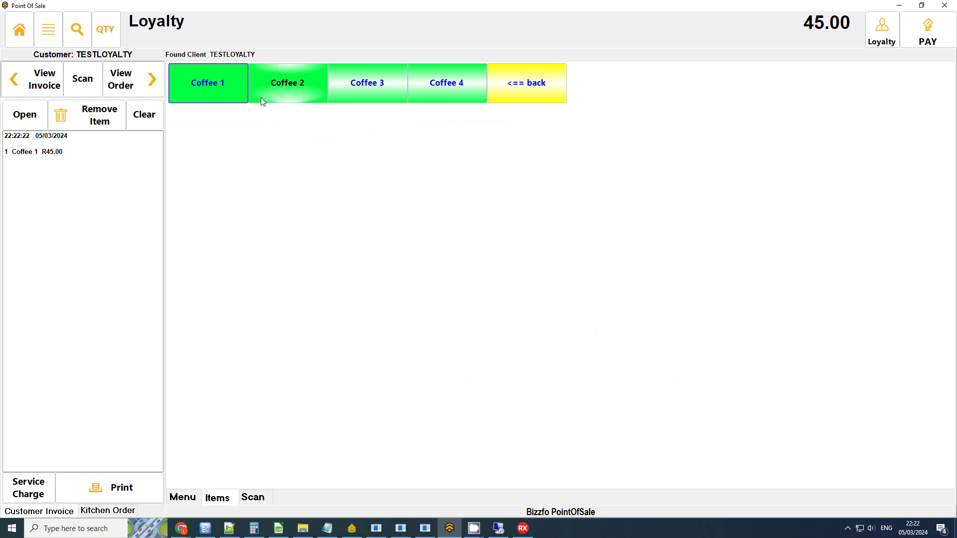
pyautogui.click(299, 94)
pyautogui.click(359, 95)
pyautogui.click(434, 100)
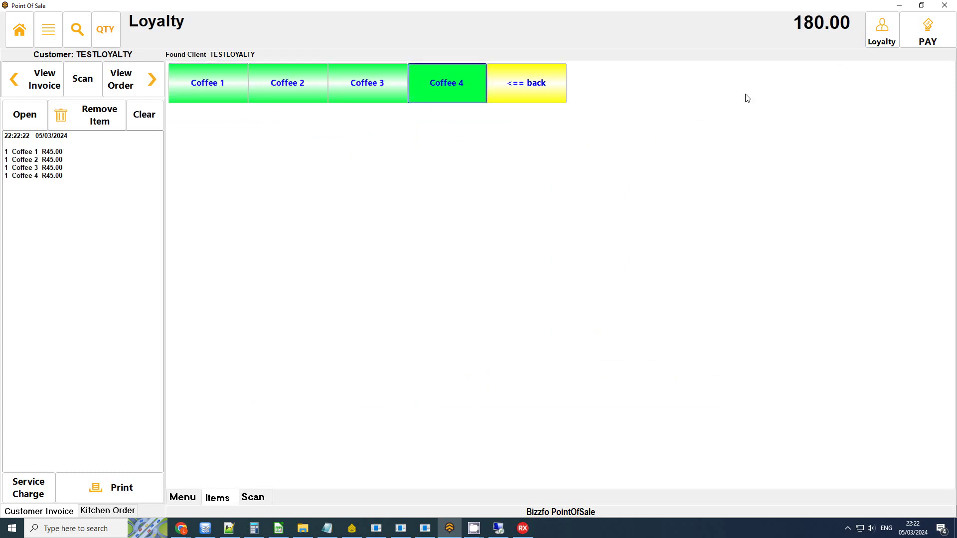
# Step: Open payment for the 180.00 total and review the customer's loyalty history
pyautogui.click(916, 39)
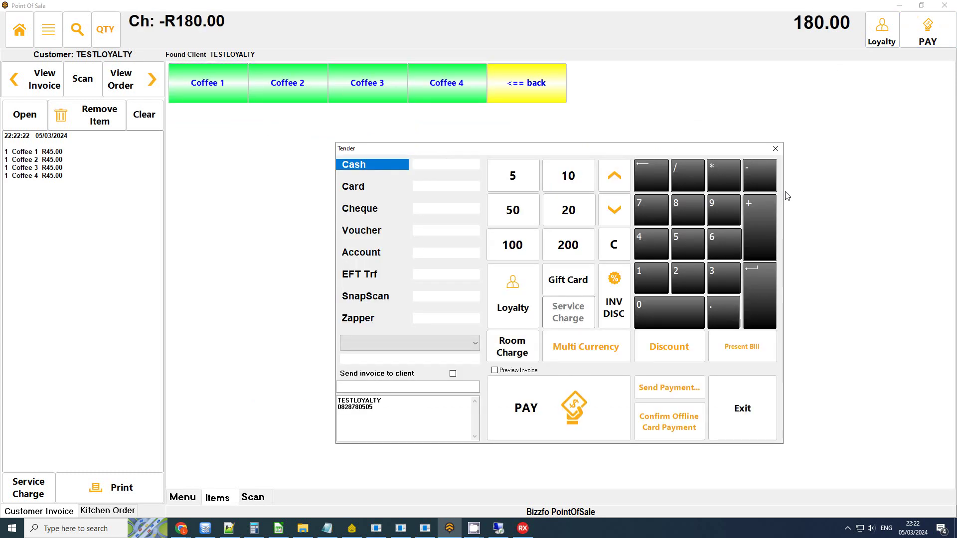
pyautogui.click(519, 298)
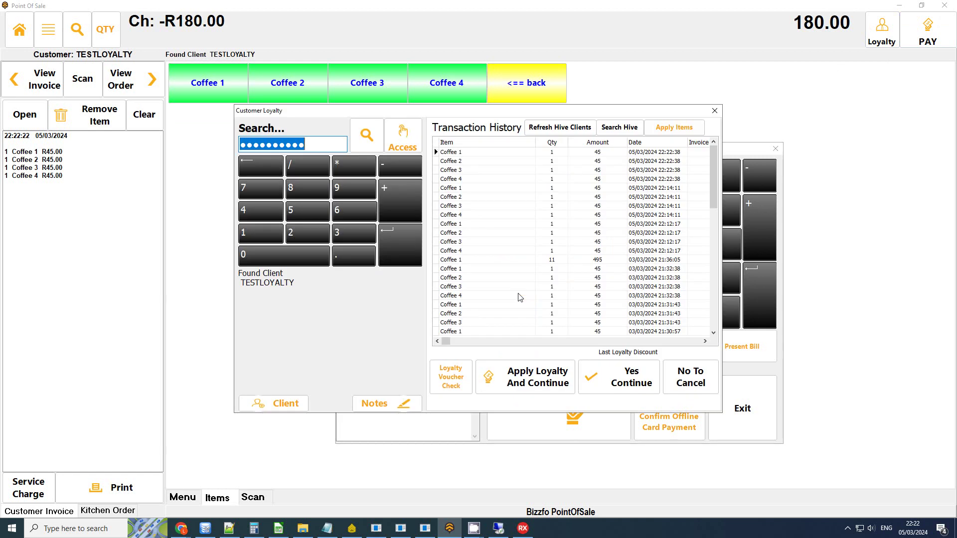
pyautogui.click(674, 128)
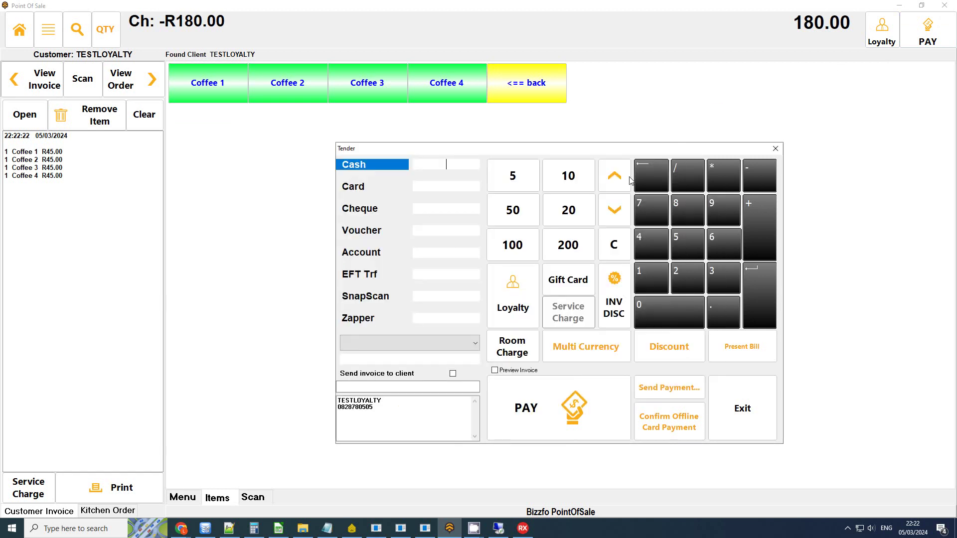
# Step: Look up the customer's gift card by its number, finding 0.00 available and 8.00 points
pyautogui.click(571, 282)
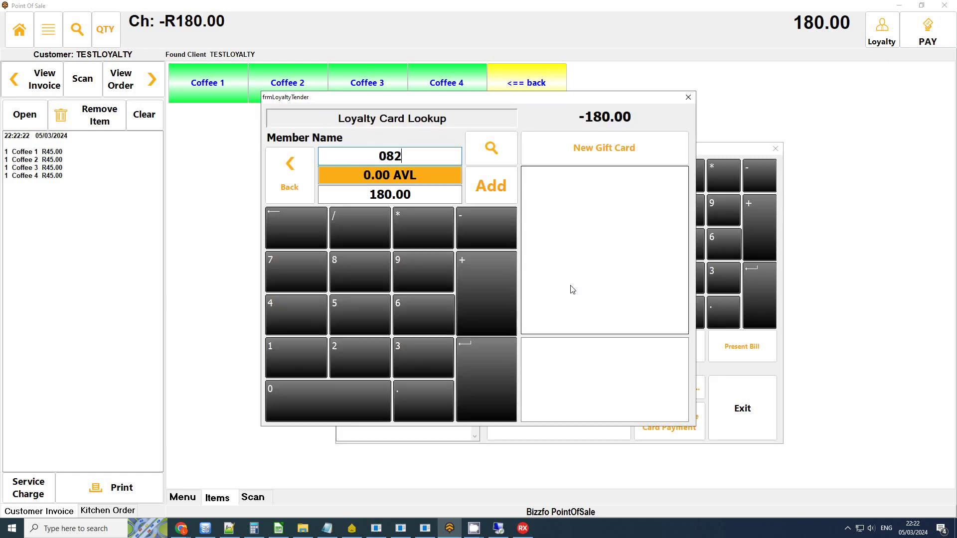
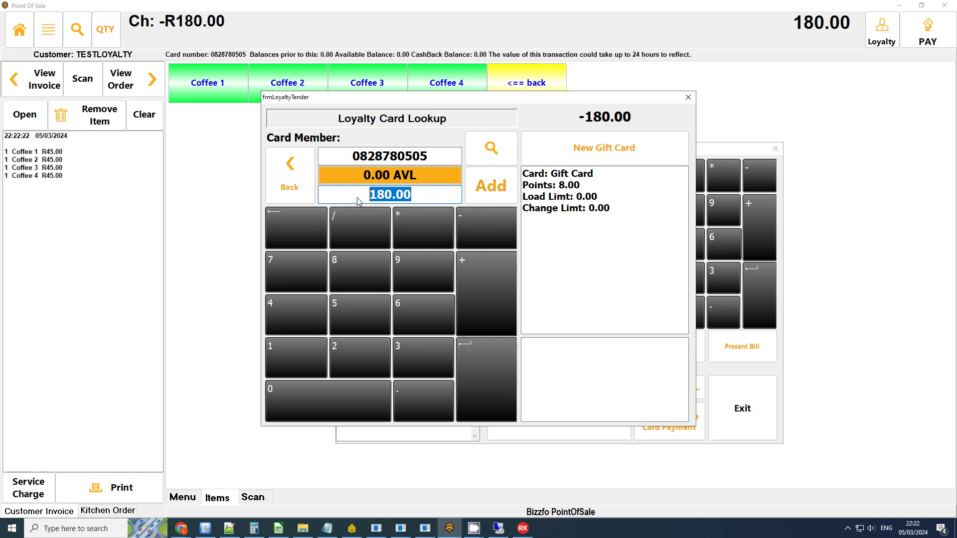
pyautogui.click(354, 176)
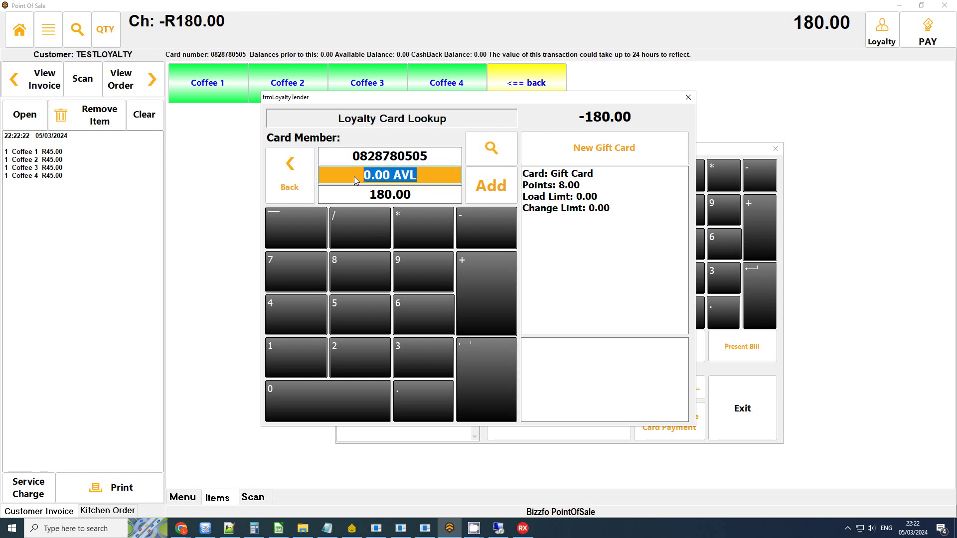
pyautogui.moveTo(557, 185); pyautogui.dragTo(582, 197)
# Step: Clear the 0.00 voucher, pay the full 180.00 in cash without a receipt, and exit the station
pyautogui.click(688, 97)
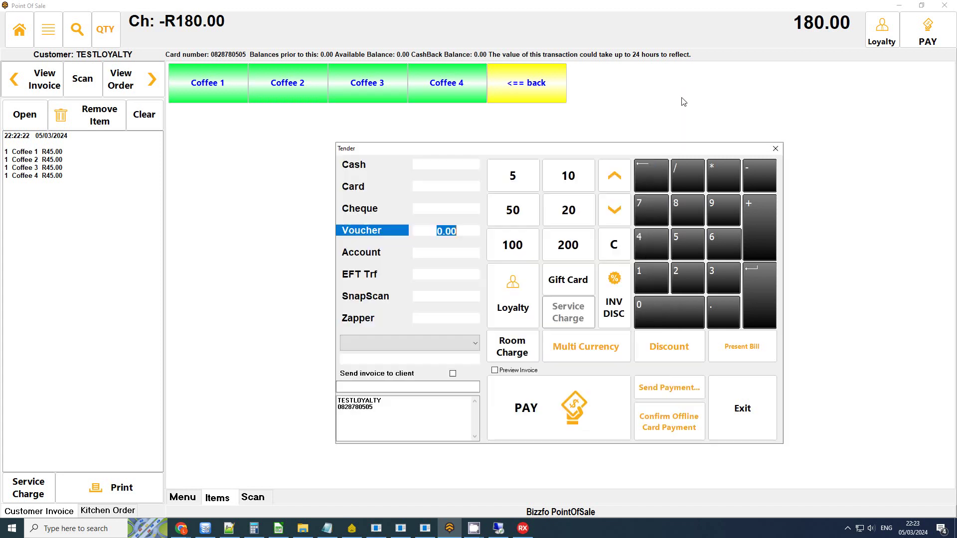
pyautogui.press('BackSpace')
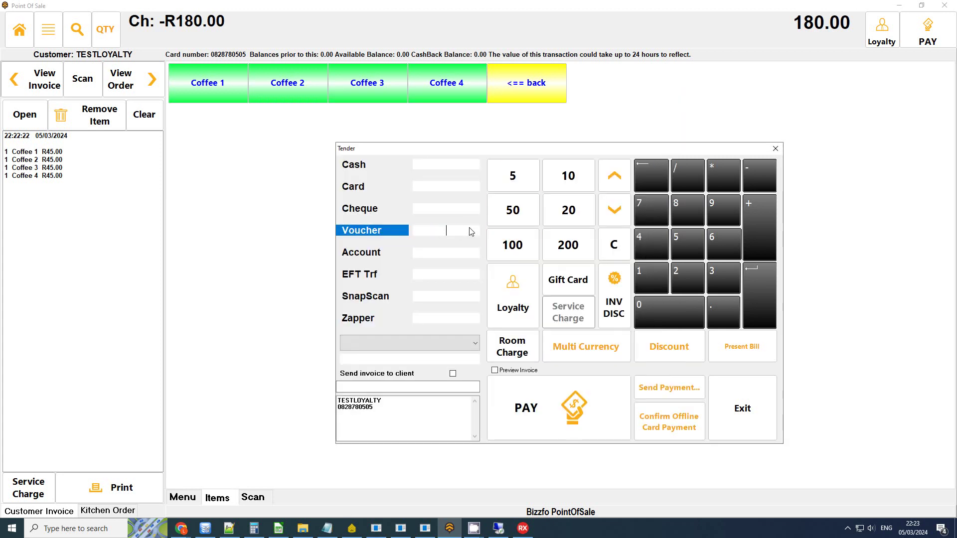
pyautogui.click(431, 164)
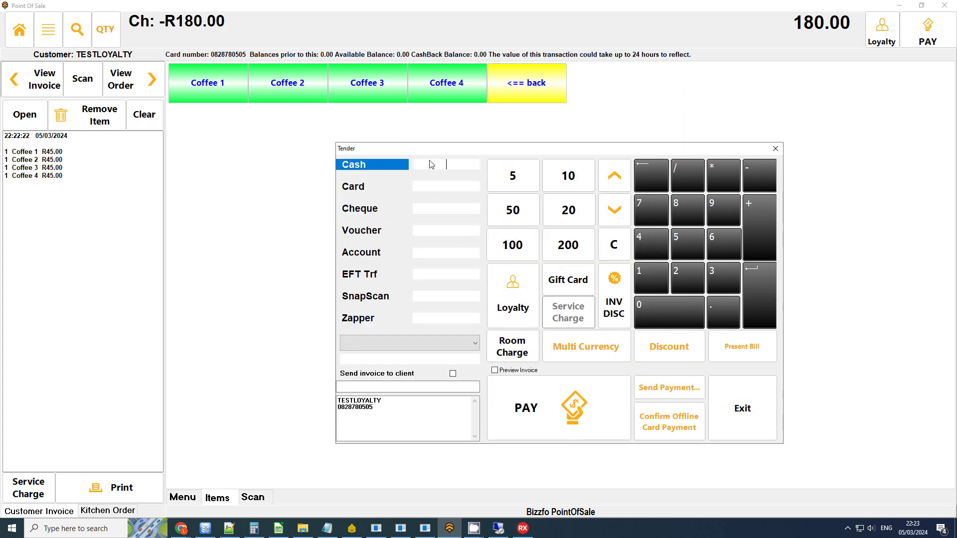
pyautogui.click(576, 403)
pyautogui.click(504, 298)
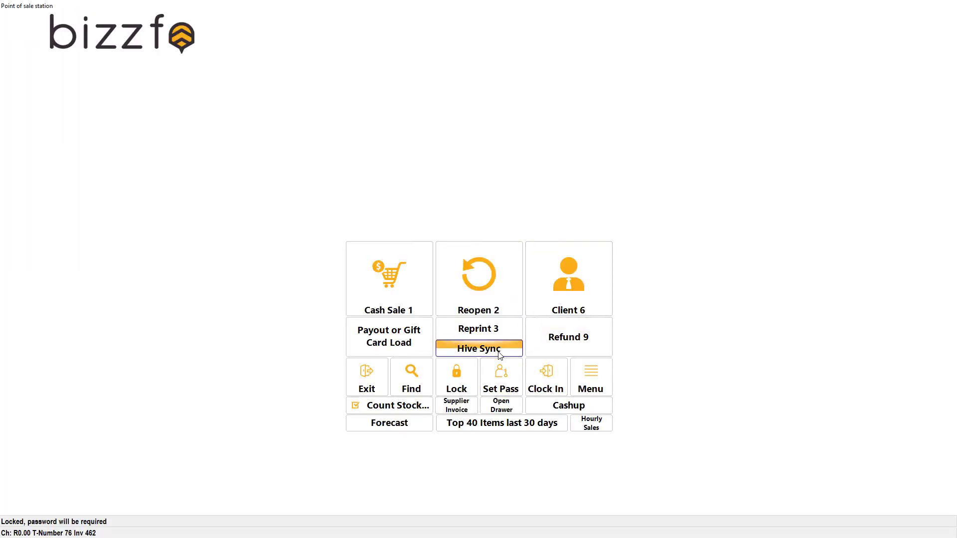
pyautogui.click(374, 375)
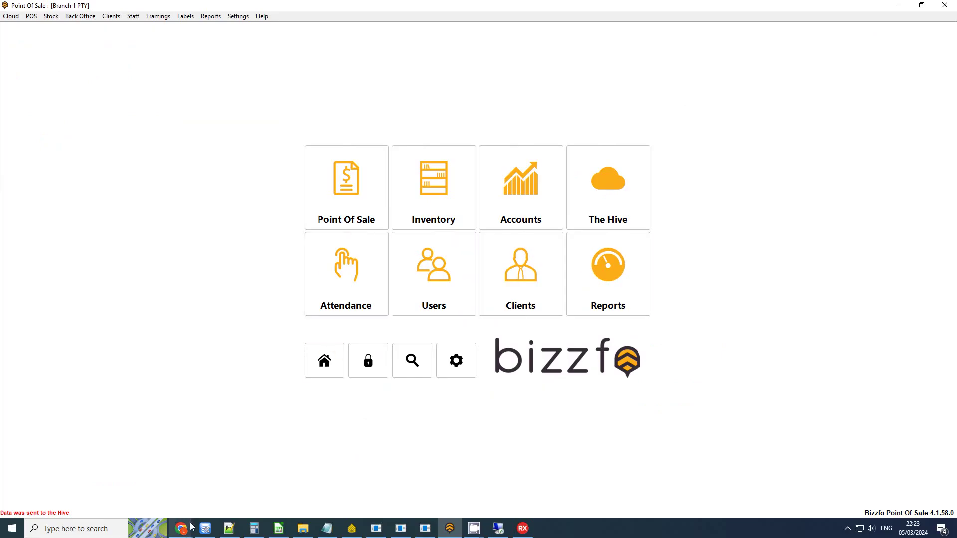
# Step: Bring up the Bizzfo Hive page and reload the card ledger
pyautogui.click(498, 528)
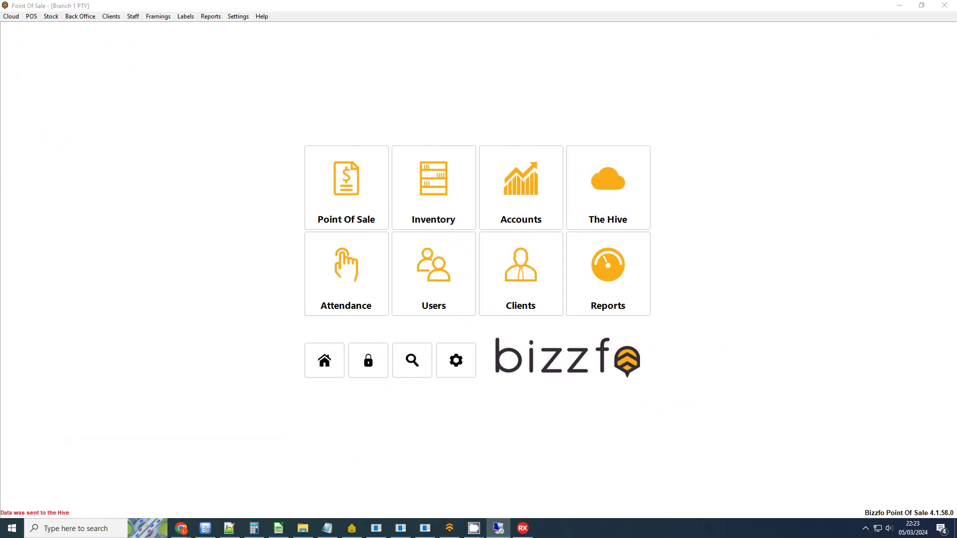
pyautogui.moveTo(181, 528)
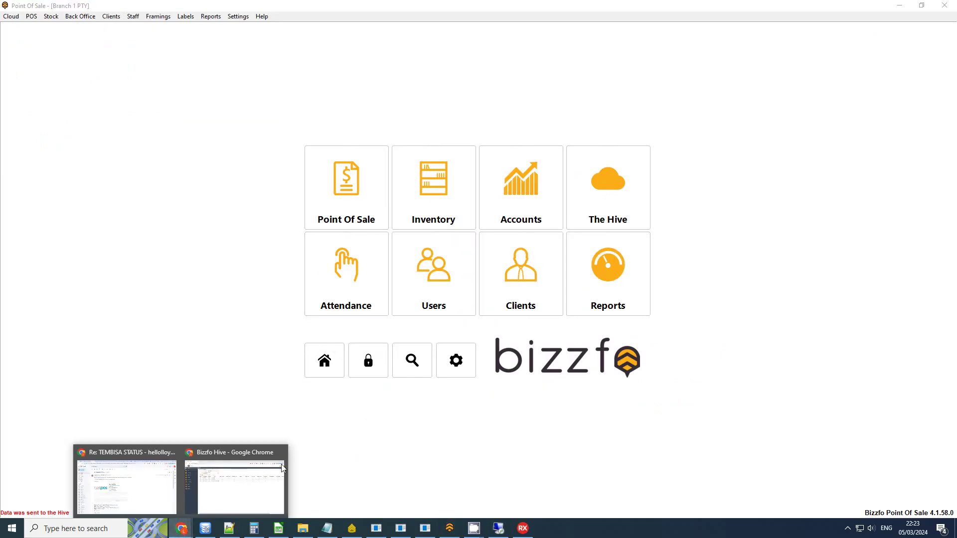
pyautogui.click(272, 468)
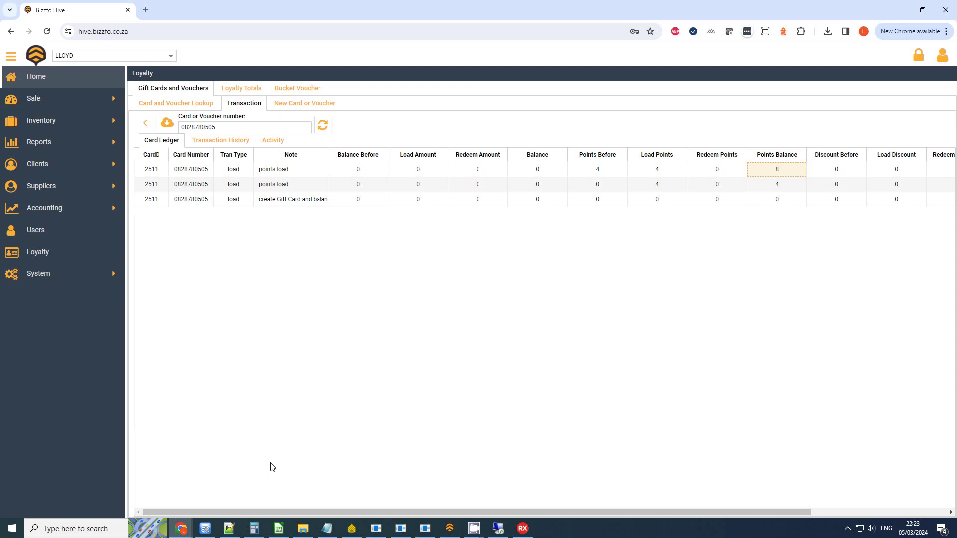
pyautogui.click(328, 123)
pyautogui.hotkey('alt', 'Tab')
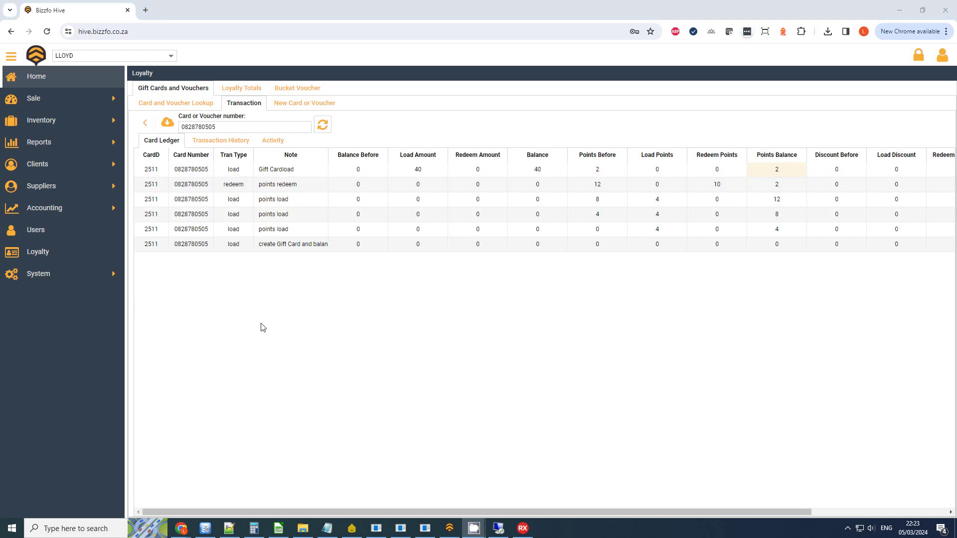
# Step: Check the new load row: 8 points before, 4 loaded, 12 points balance
pyautogui.click(622, 200)
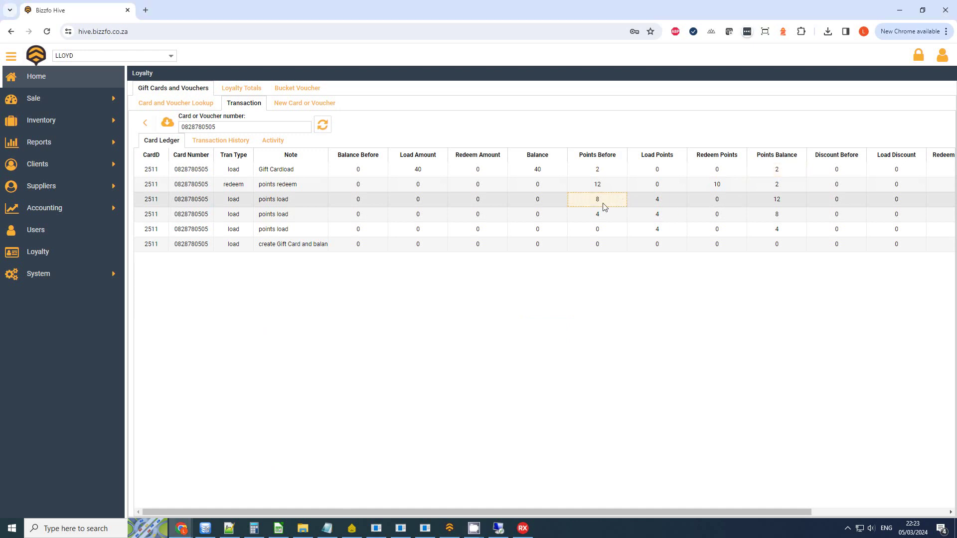
pyautogui.click(774, 215)
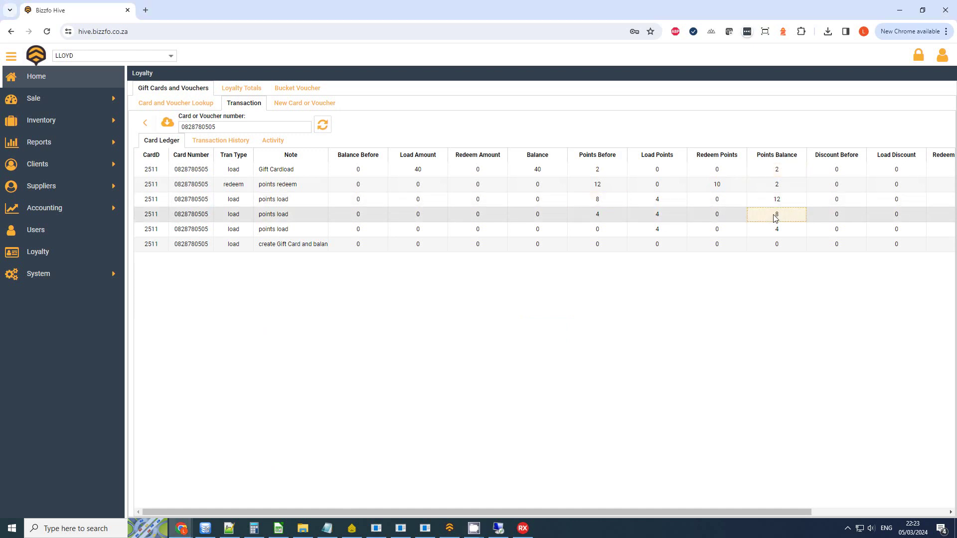
pyautogui.click(609, 199)
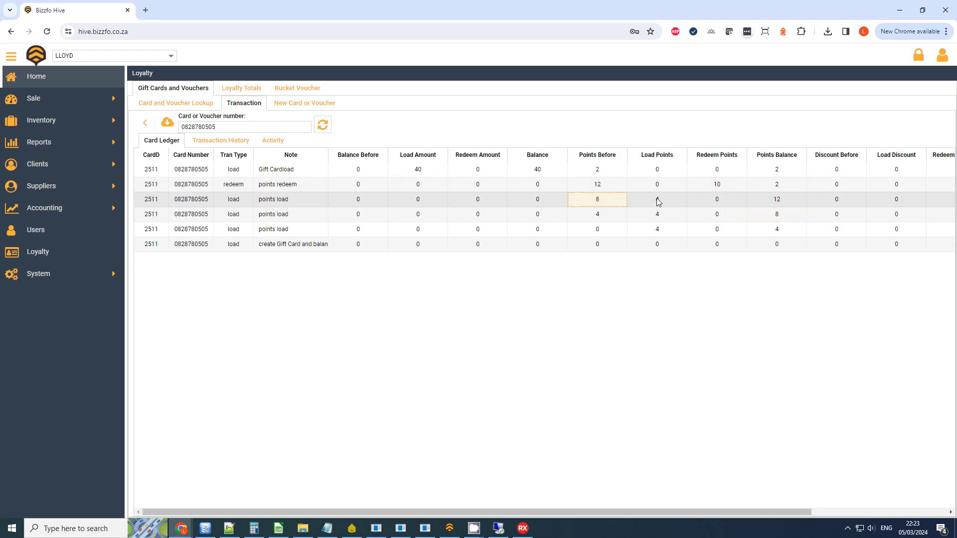
pyautogui.click(657, 200)
pyautogui.click(788, 199)
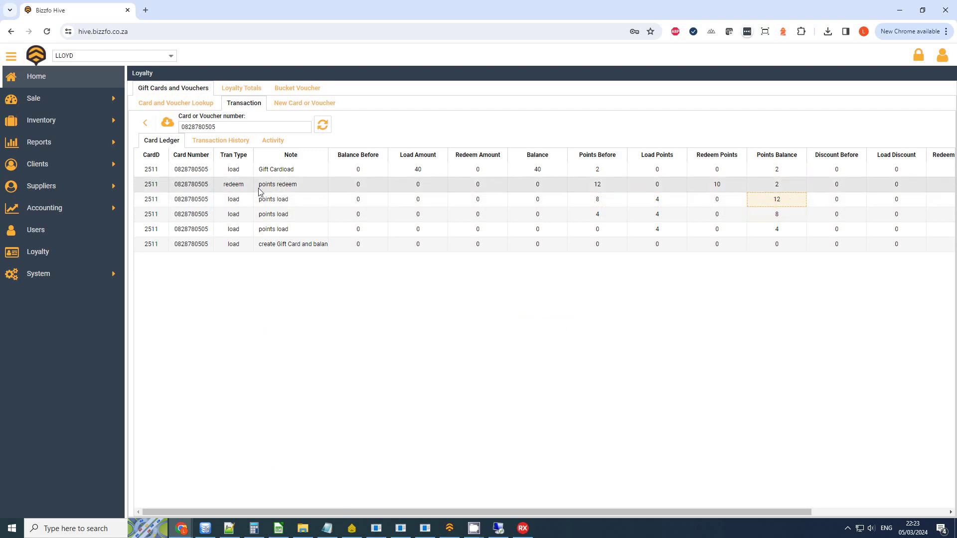
# Step: Check the points redeem row: 12 points before, 10 redeemed, leaving 2
pyautogui.click(237, 185)
pyautogui.click(281, 185)
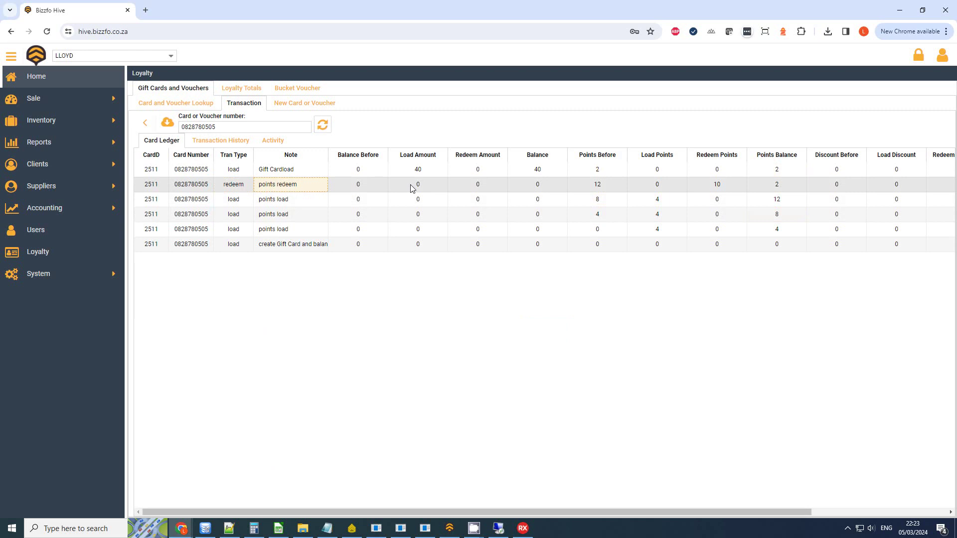
pyautogui.click(604, 190)
pyautogui.click(730, 188)
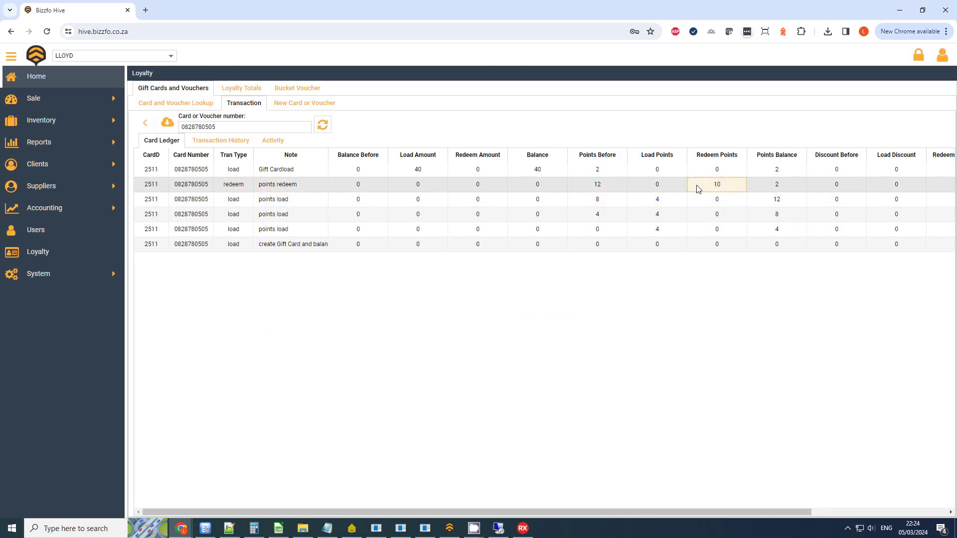
pyautogui.click(777, 189)
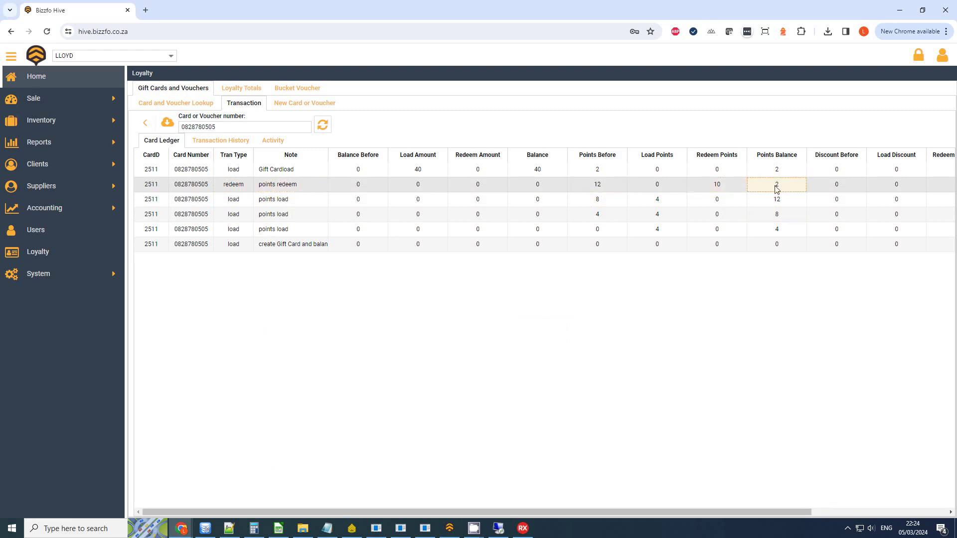
# Step: Check the gift-card load row: 40 loaded, giving a card balance of 40
pyautogui.click(794, 176)
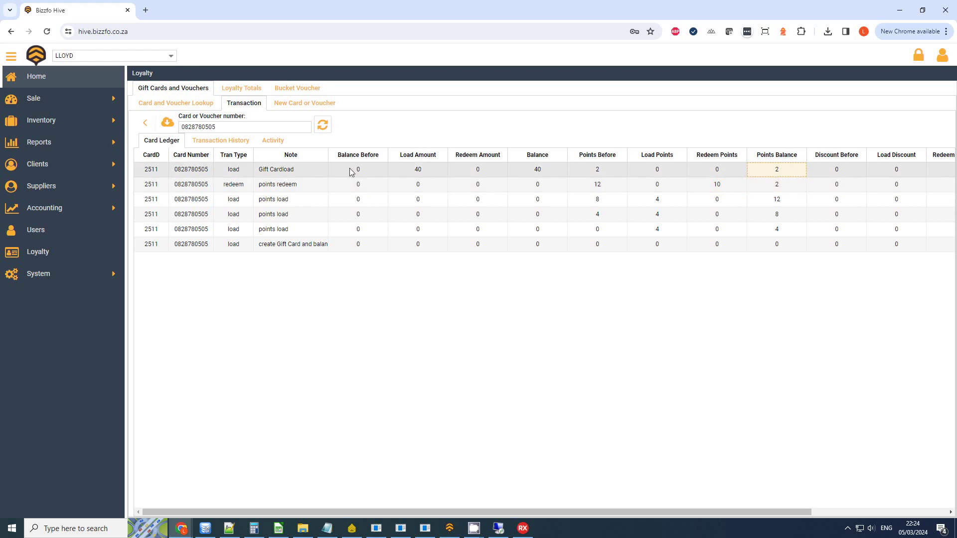
pyautogui.click(233, 173)
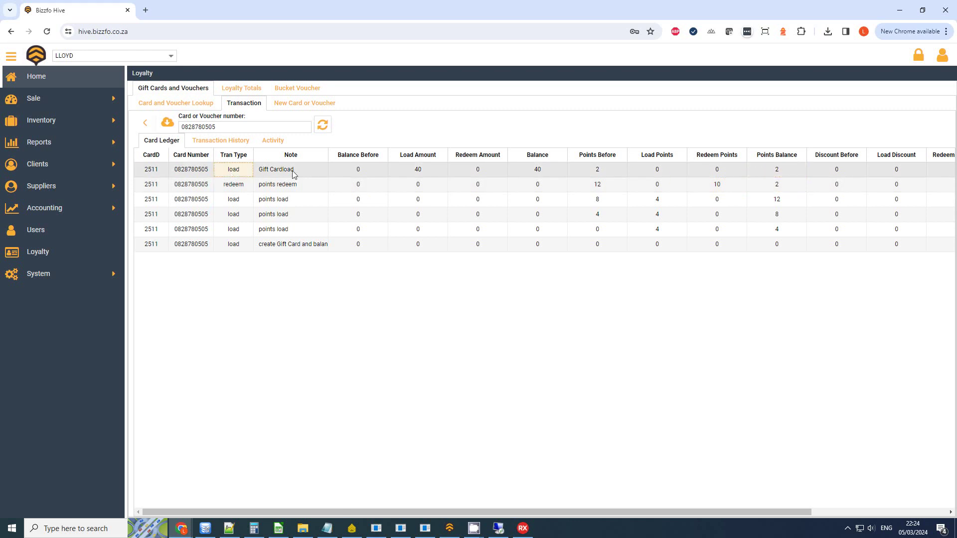
pyautogui.click(425, 175)
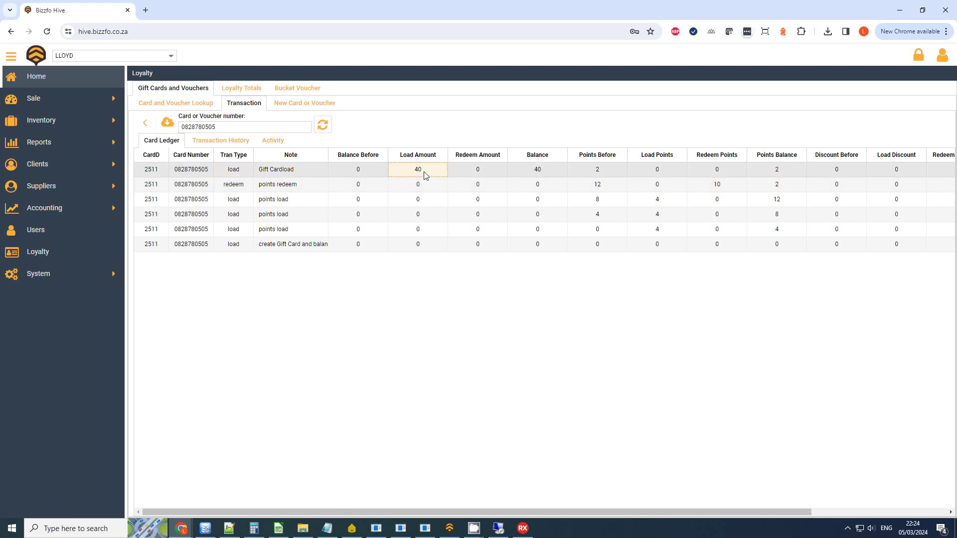
pyautogui.click(544, 173)
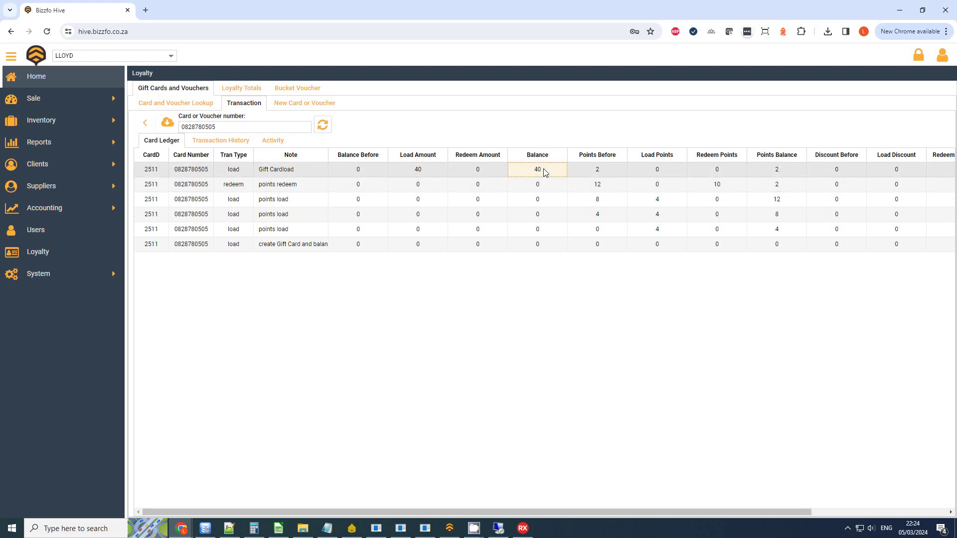
pyautogui.click(450, 528)
# Step: Start a new touch cash sale and add one Coffee 2 at R45.00
pyautogui.click(341, 210)
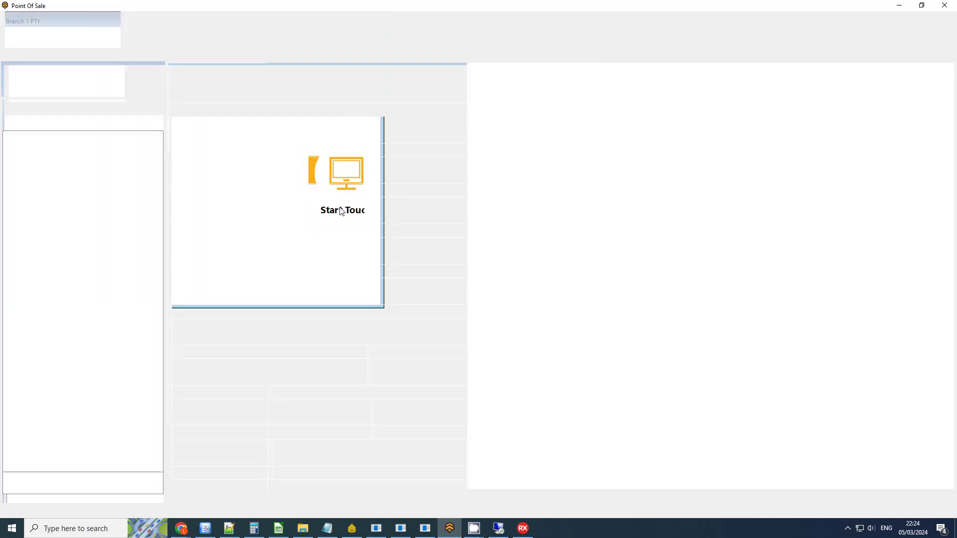
pyautogui.click(406, 282)
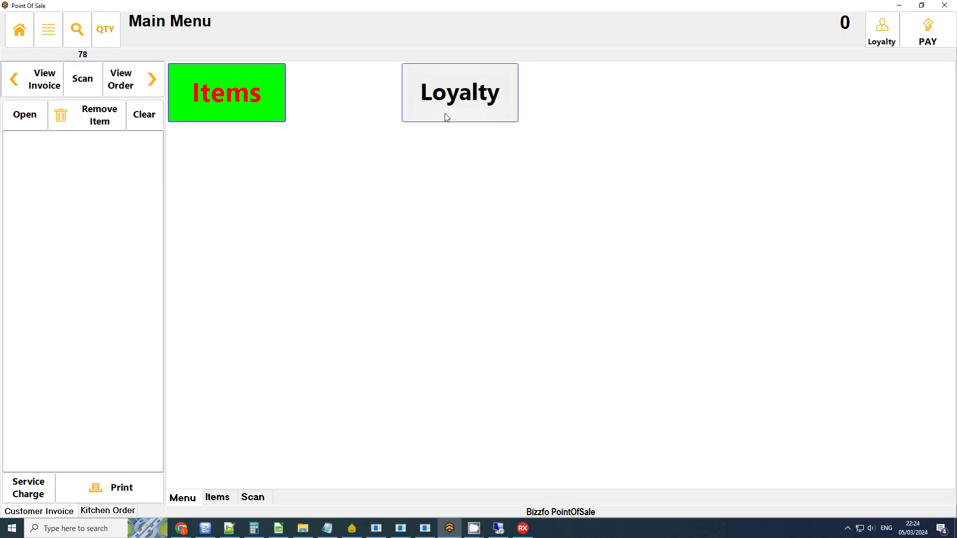
pyautogui.click(446, 118)
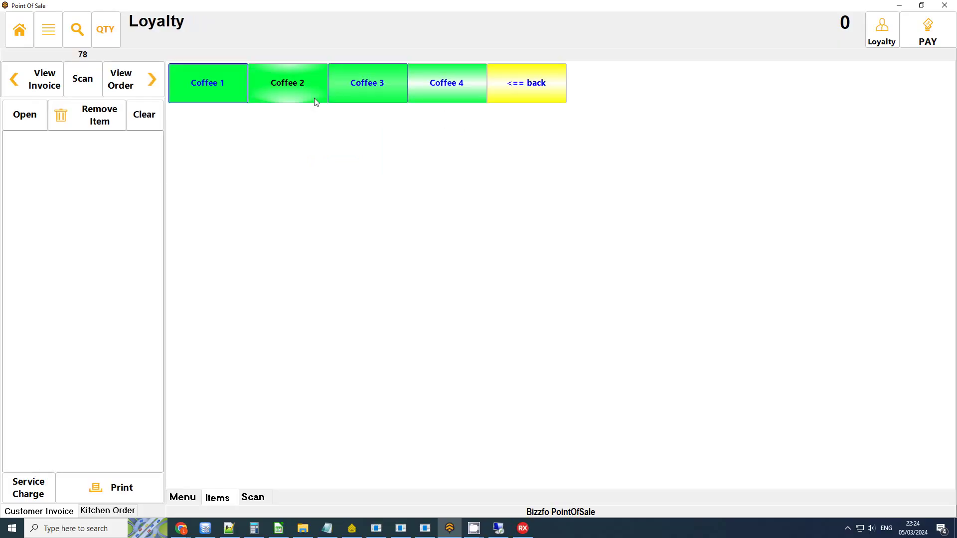
pyautogui.click(289, 92)
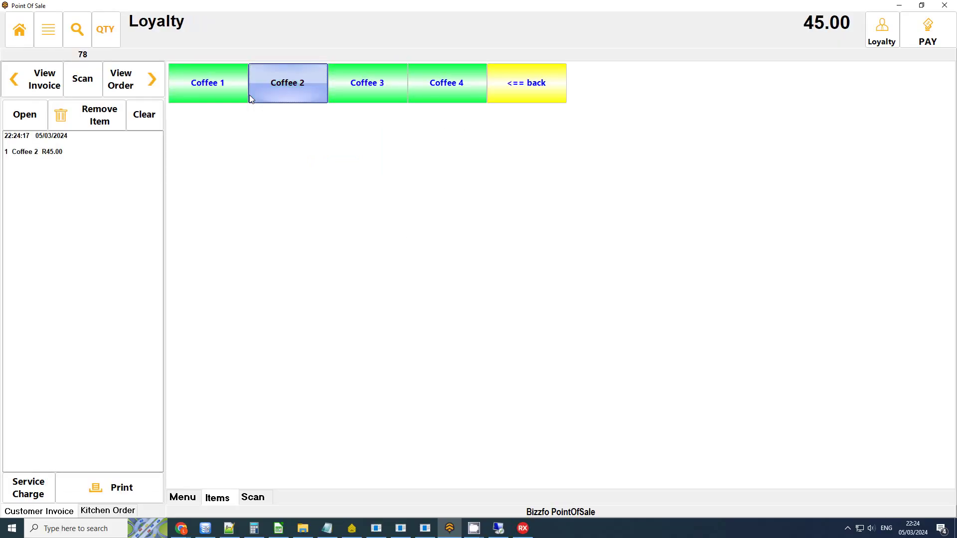
pyautogui.click(880, 35)
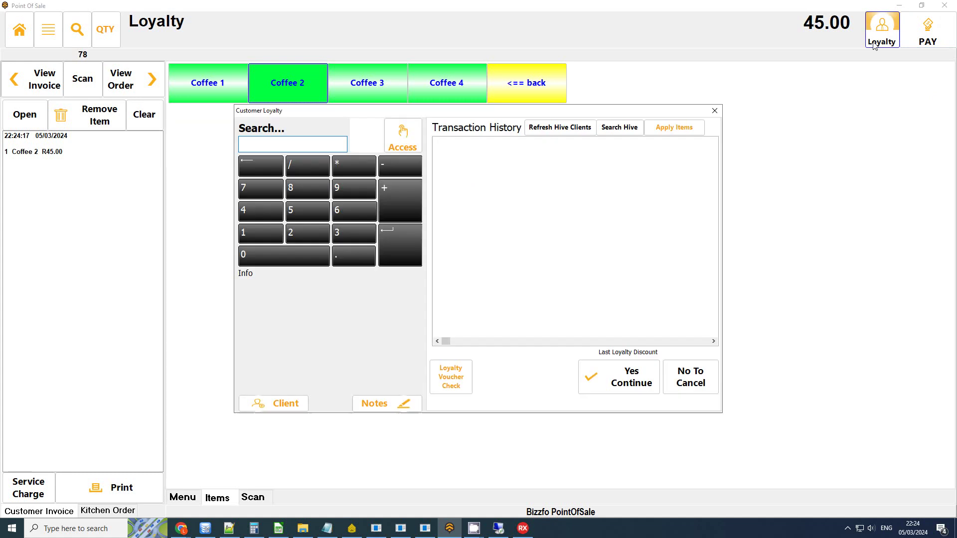
pyautogui.click(715, 111)
# Step: Pay the 45.00 with the 40.00 gift-card balance plus 5.00 cash and finish the sale
pyautogui.click(927, 31)
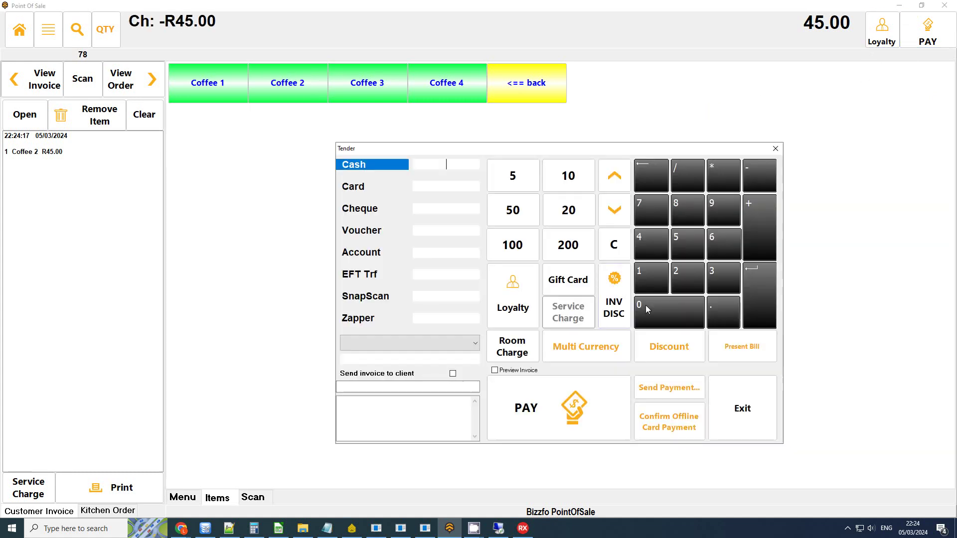
pyautogui.click(582, 287)
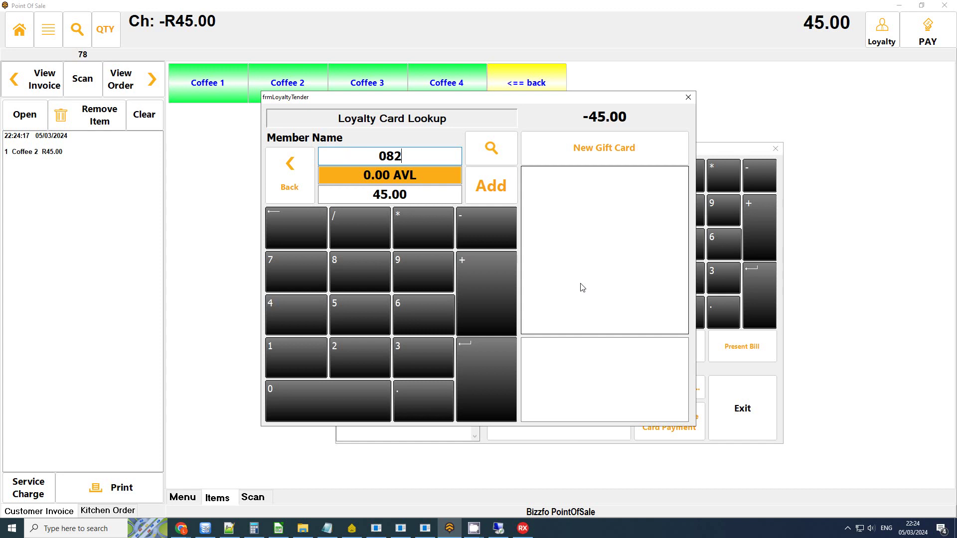
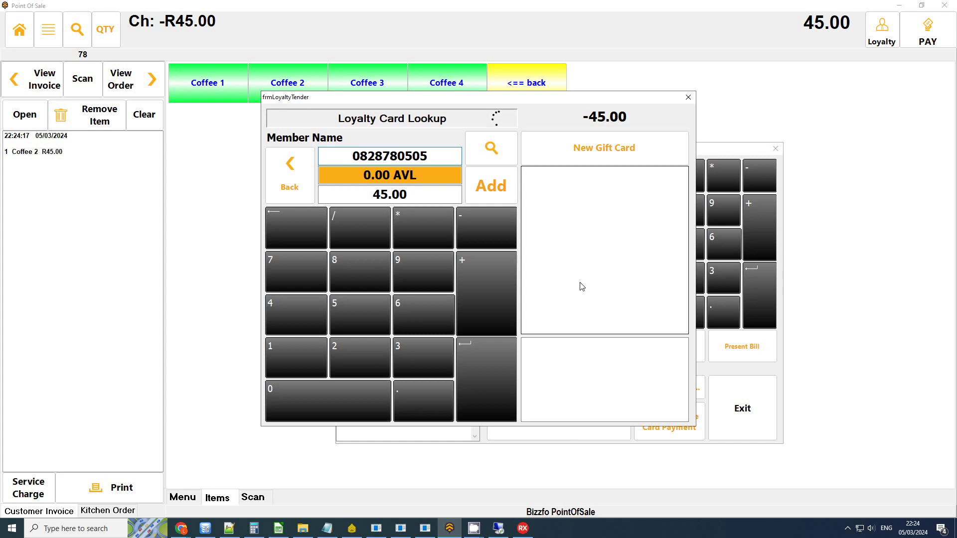
pyautogui.write('40')
pyautogui.click(479, 203)
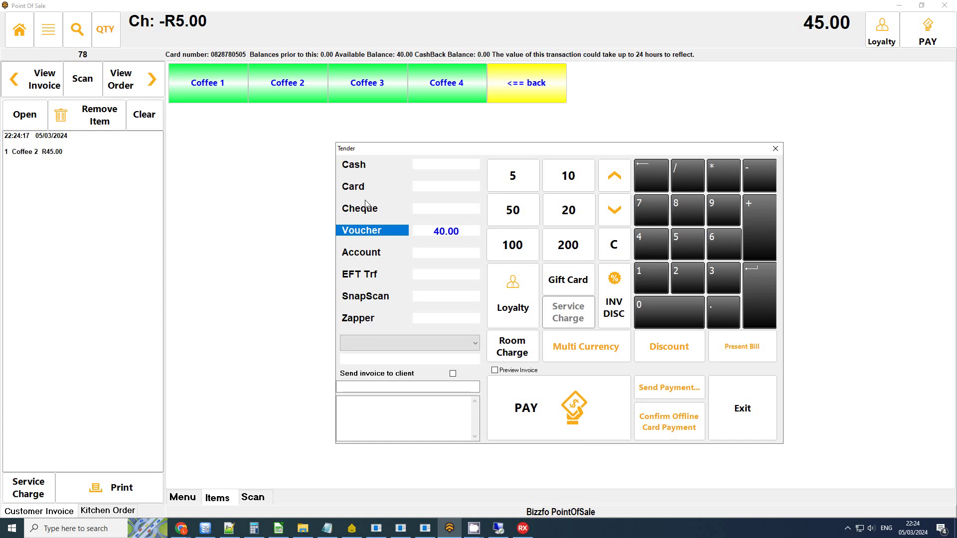
pyautogui.click(512, 184)
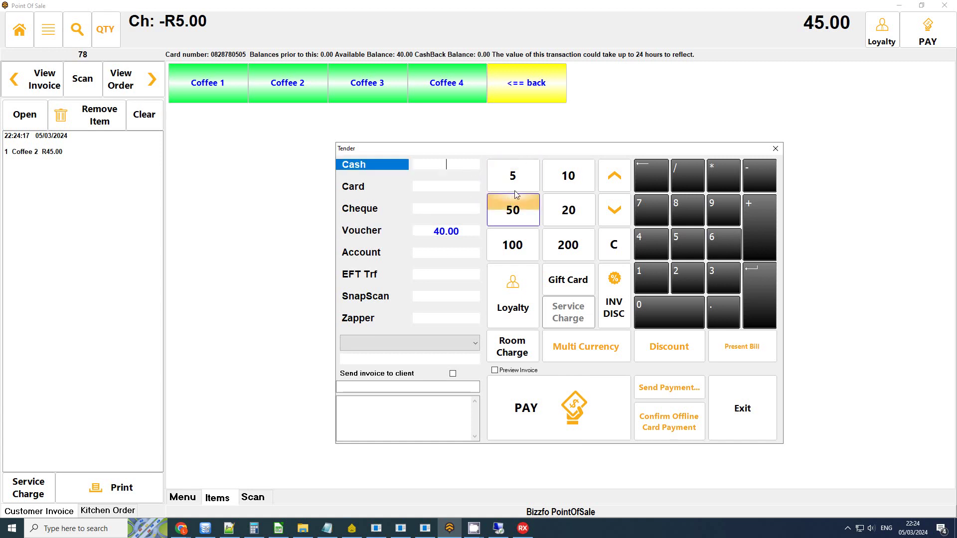
pyautogui.click(561, 413)
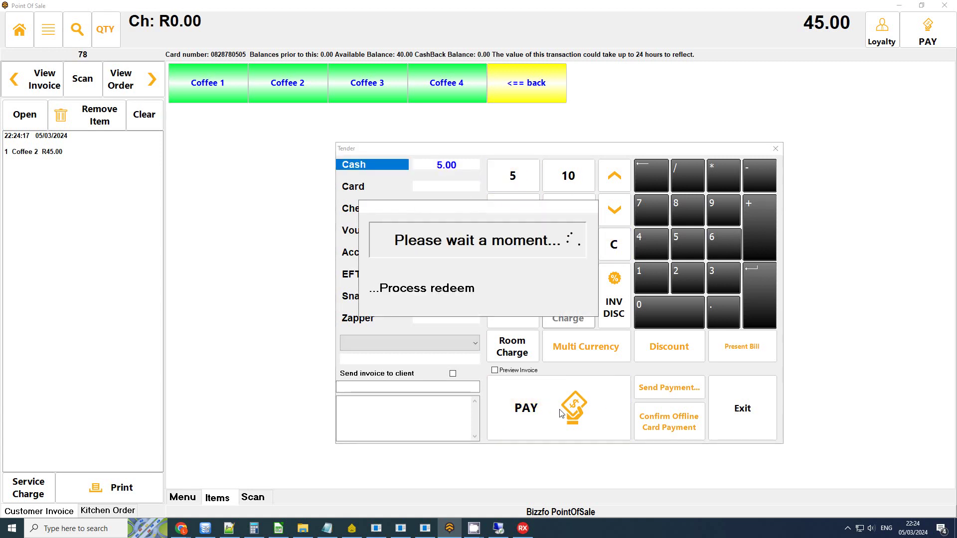
pyautogui.click(513, 297)
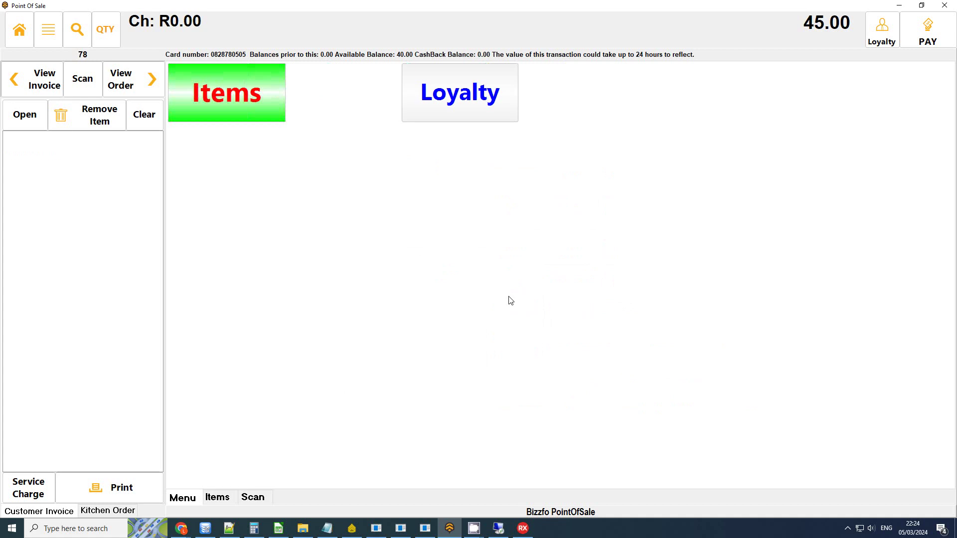
# Step: Refresh the Hive card ledger and verify the 40 card redeem taking the balance from 40 to 0
pyautogui.moveTo(181, 528)
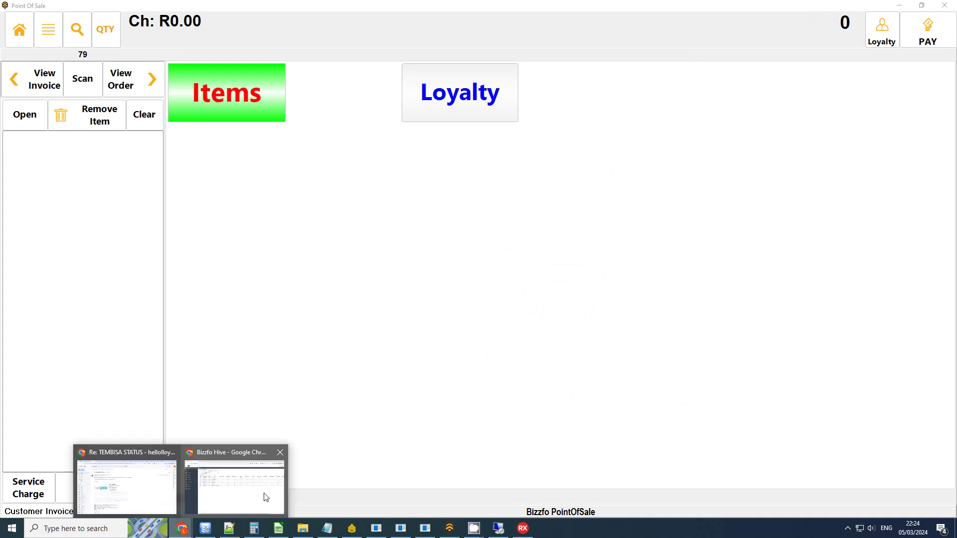
pyautogui.click(267, 498)
pyautogui.click(323, 124)
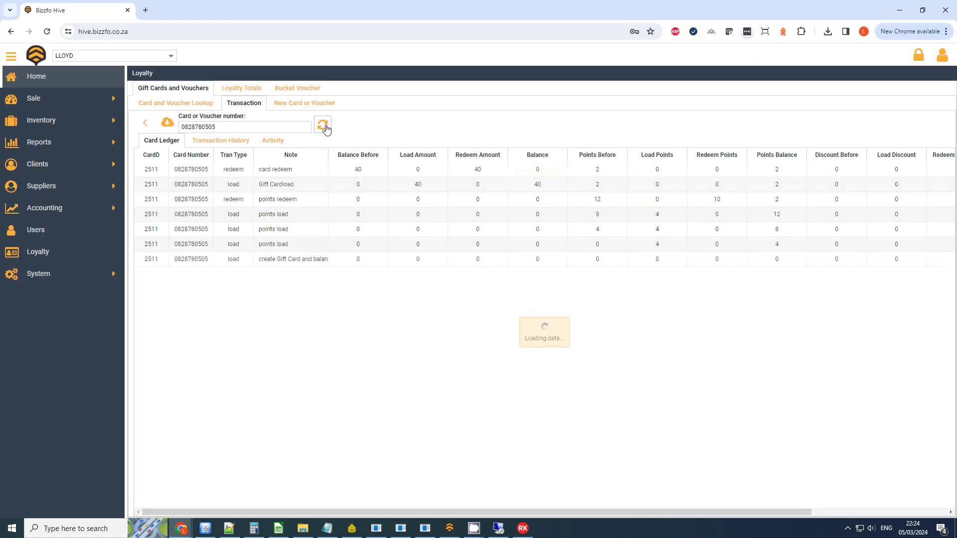
pyautogui.click(247, 186)
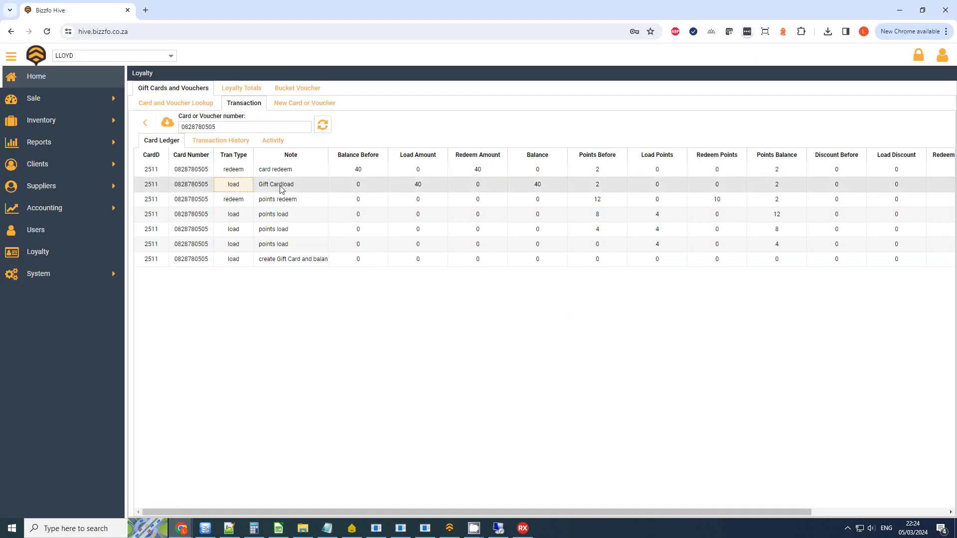
pyautogui.click(282, 188)
pyautogui.click(425, 190)
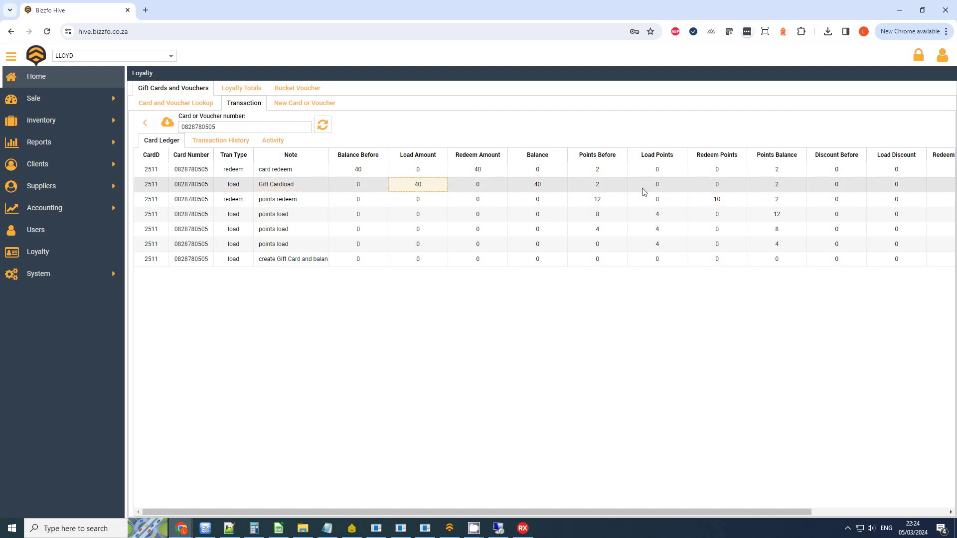
pyautogui.click(364, 171)
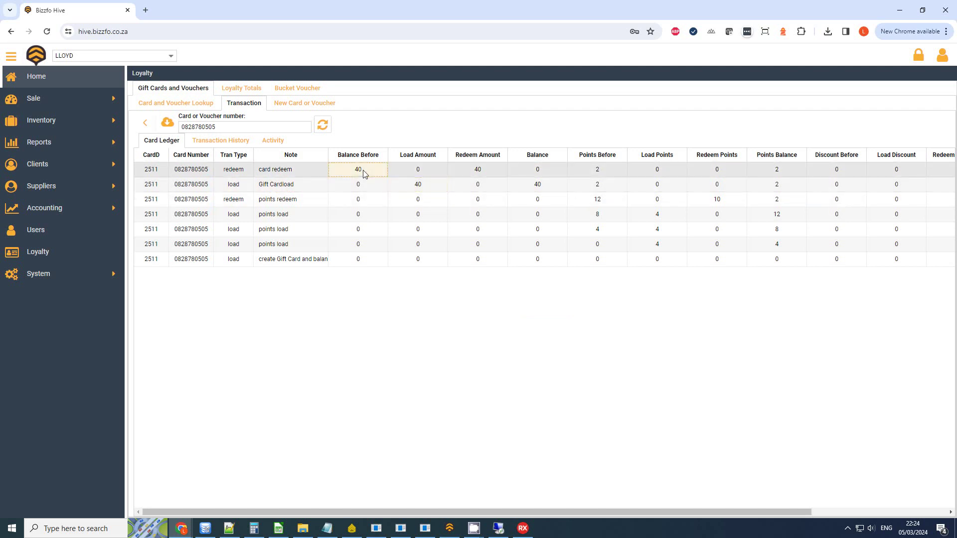
pyautogui.click(483, 170)
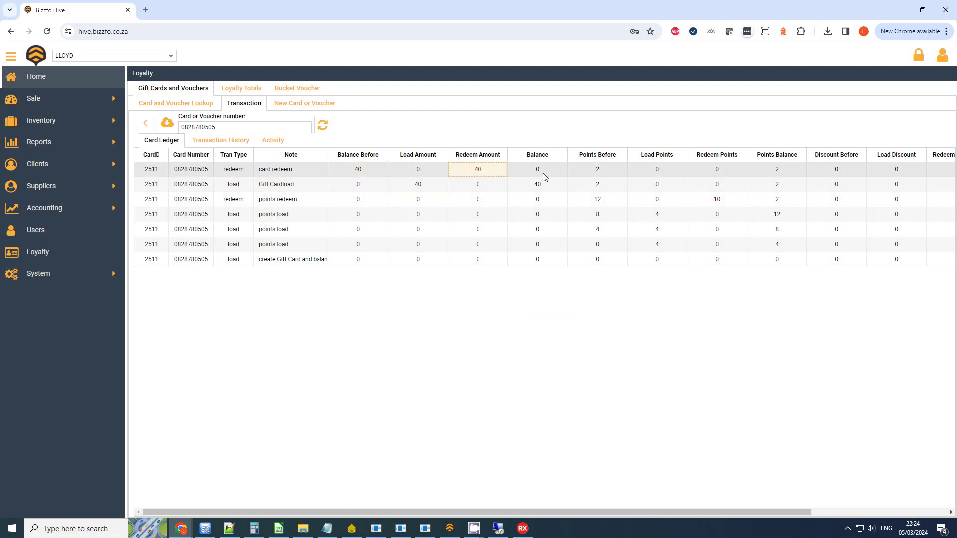
pyautogui.click(546, 175)
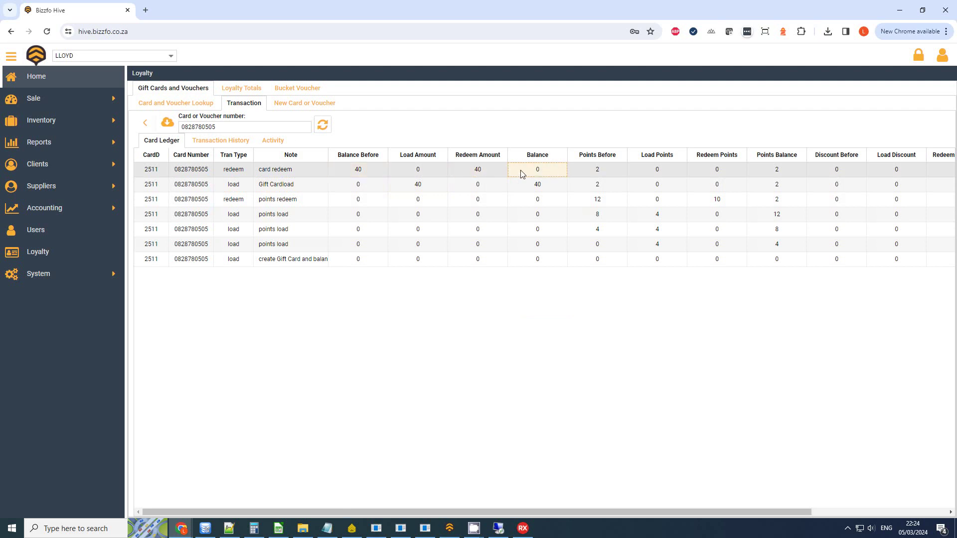
pyautogui.click(612, 170)
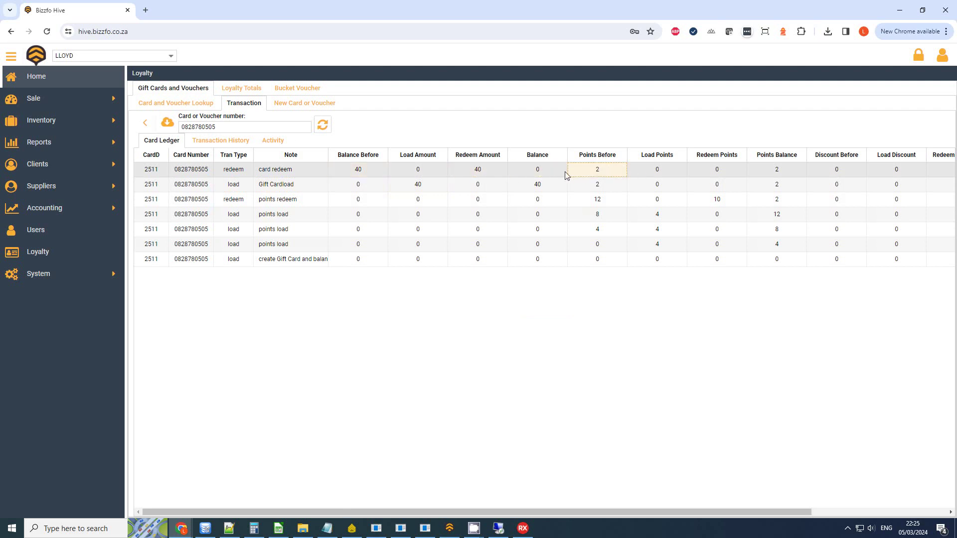